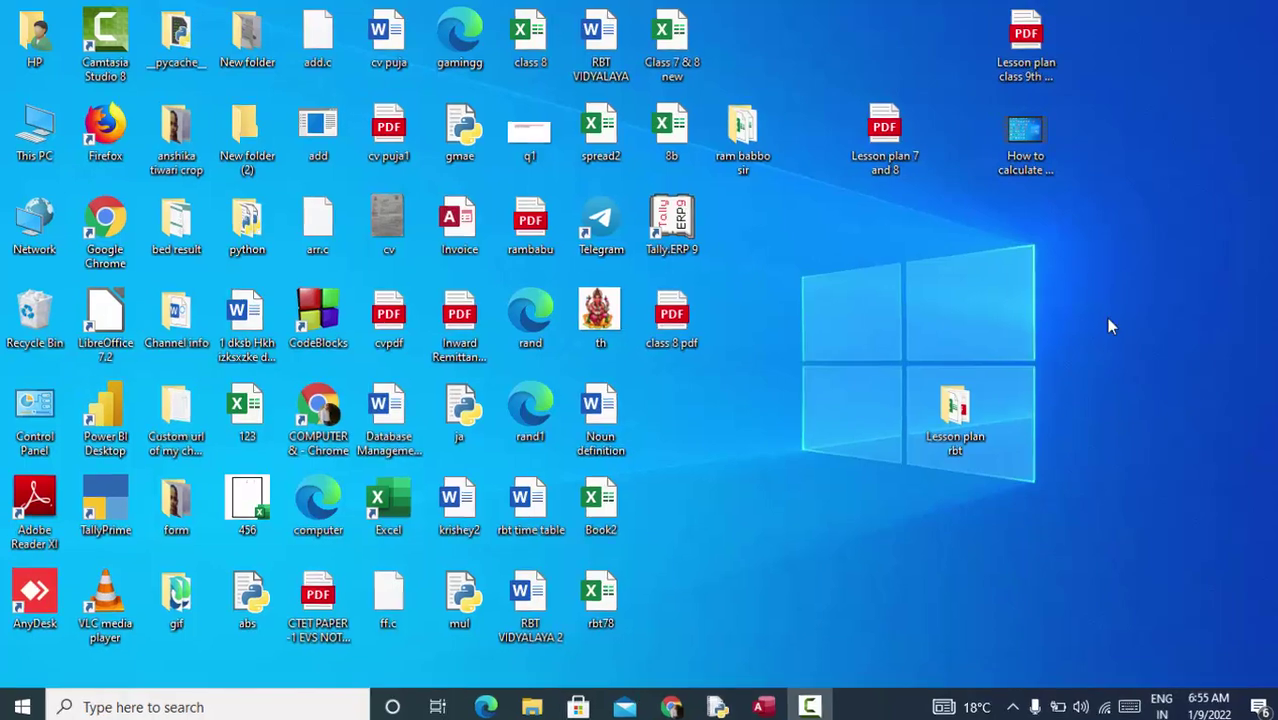
- Refresh the Windows desktop icons twice from the desktop shortcut menu
right_click(1188, 204)
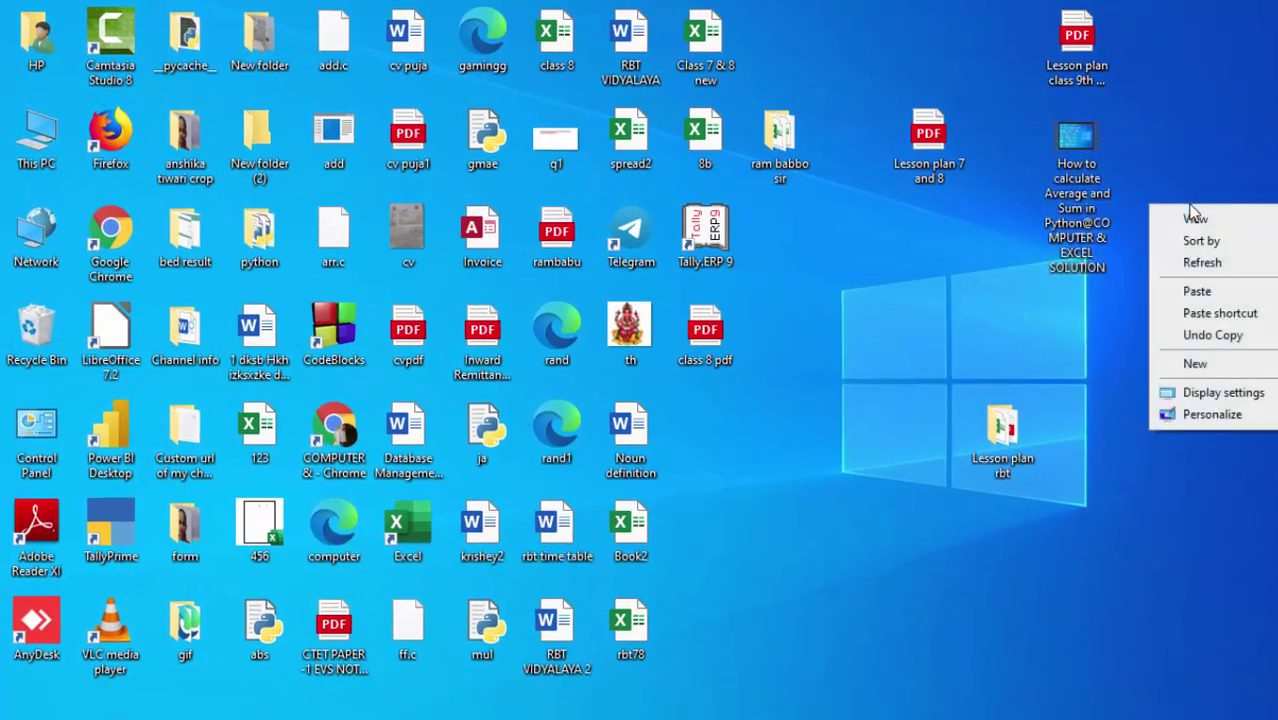
click(1195, 262)
right_click(1195, 218)
click(1200, 274)
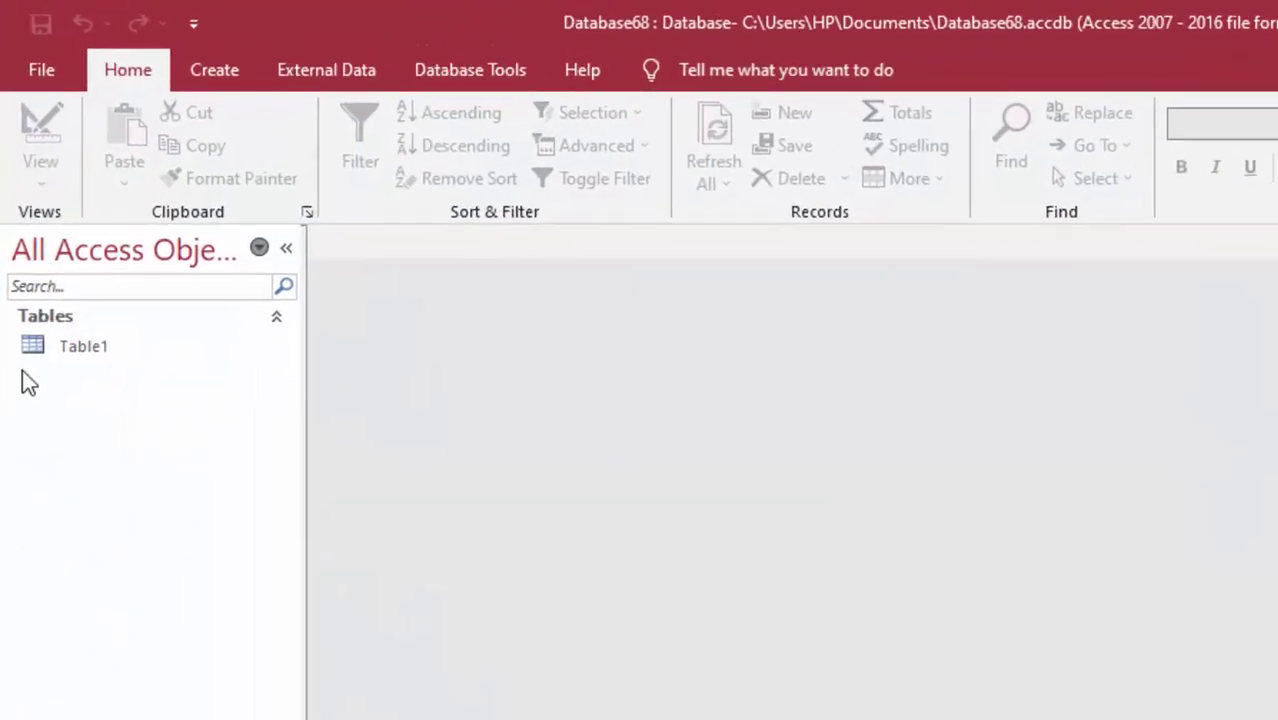
- Delete Table1 from Database68 and confirm the deletion
click(49, 240)
right_click(76, 362)
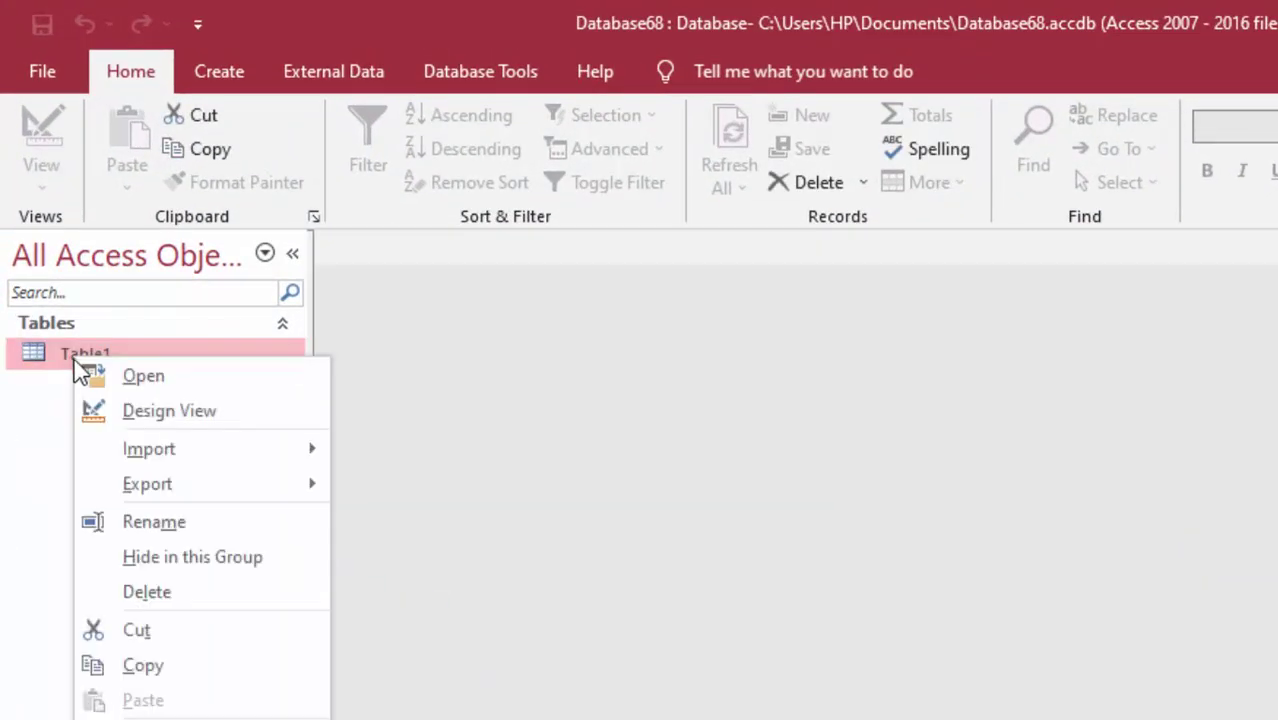
click(160, 592)
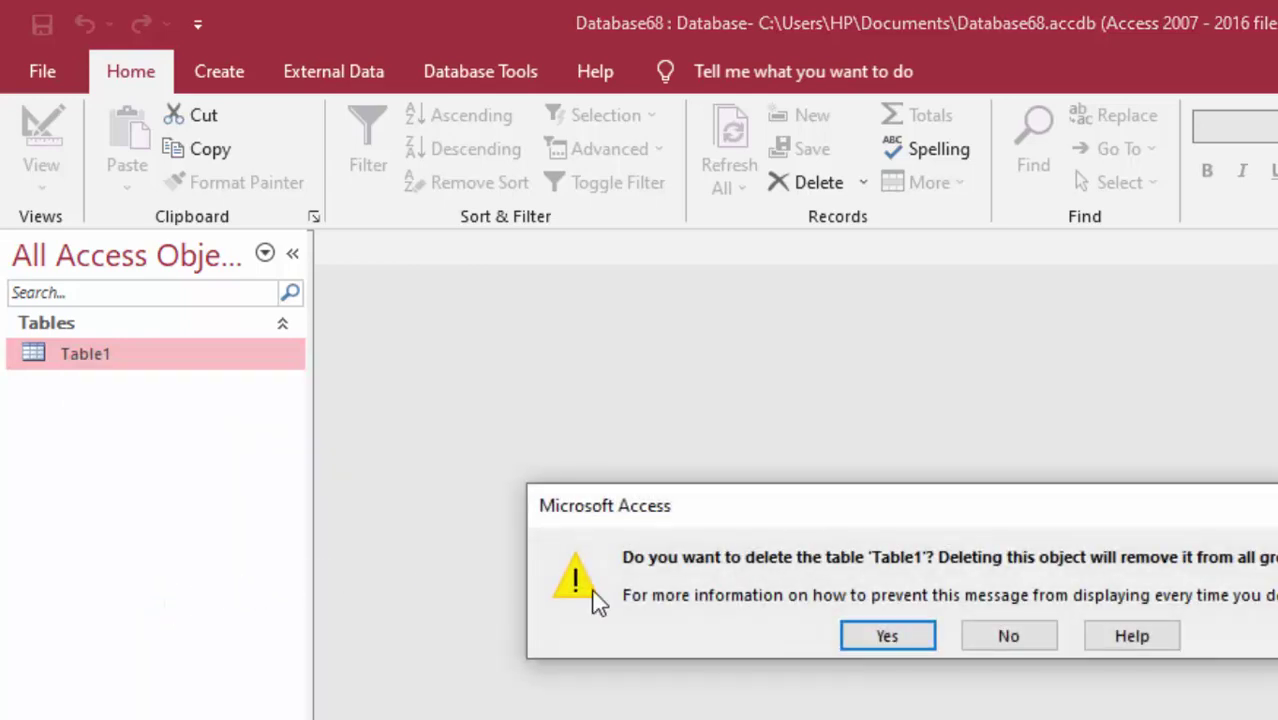
click(872, 625)
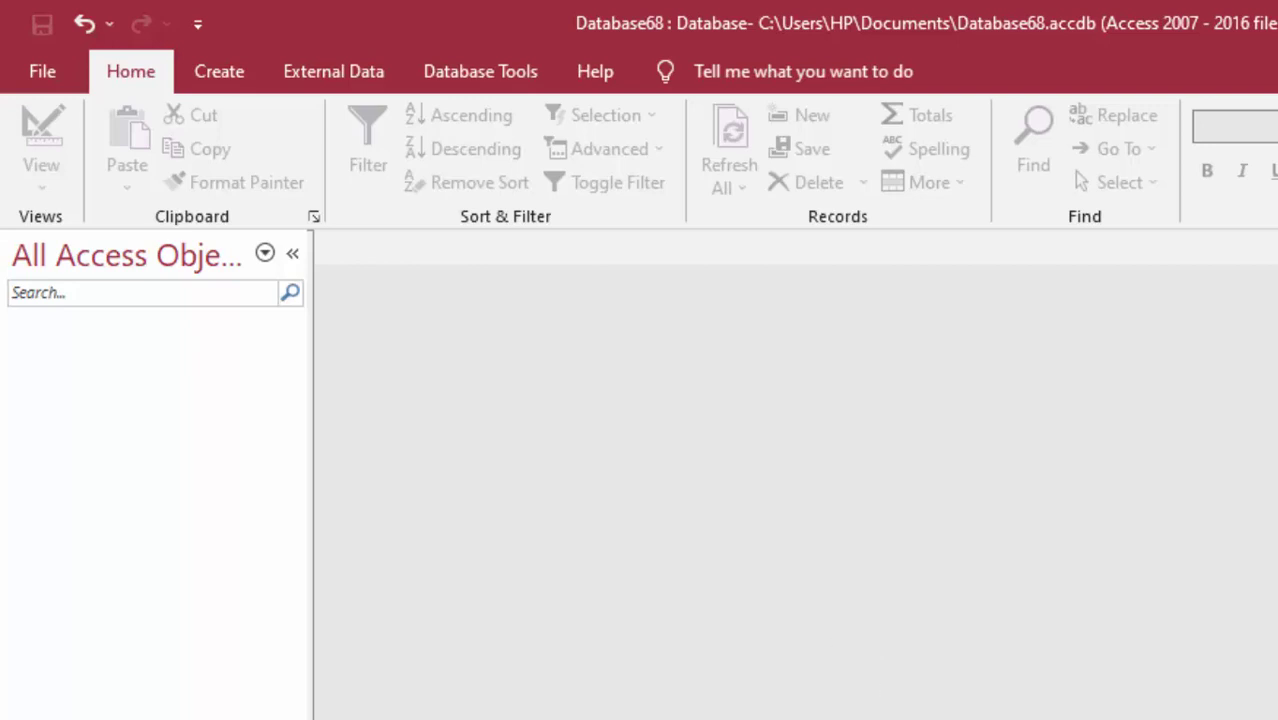
- Start a new Query Design with no tables, switch to SQL view, and clear the default SELECT; text
click(240, 76)
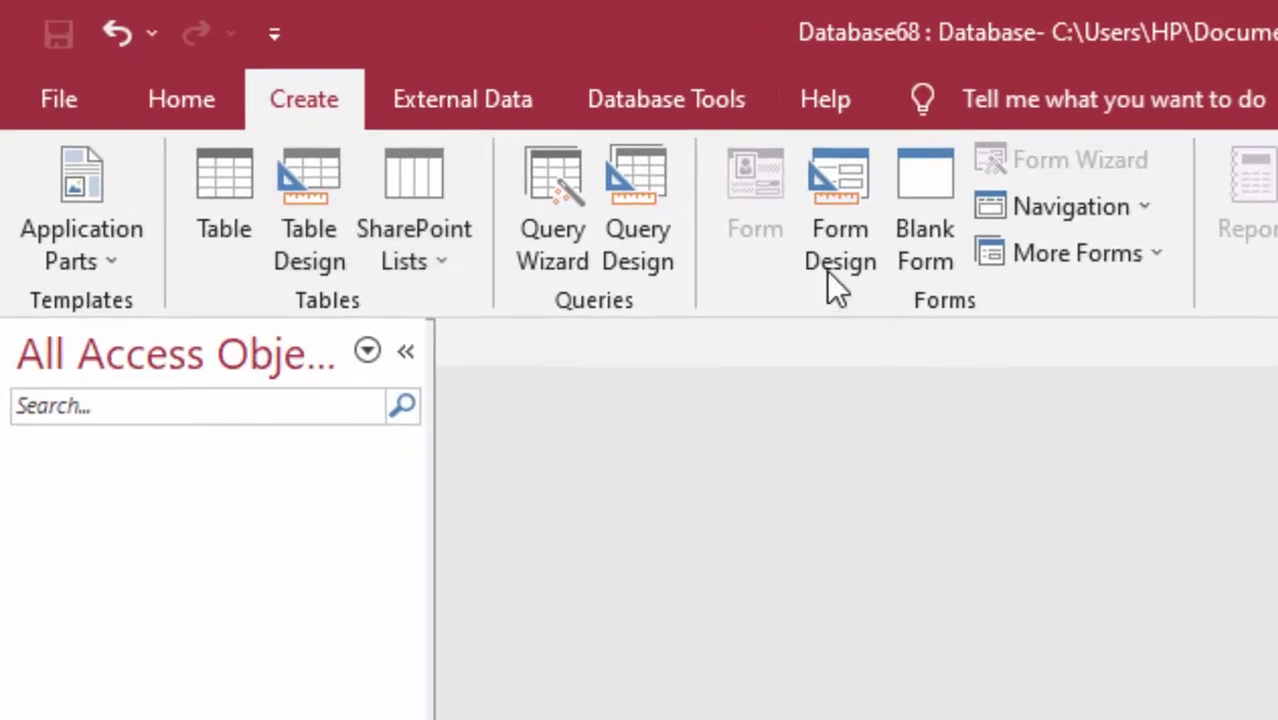
click(637, 175)
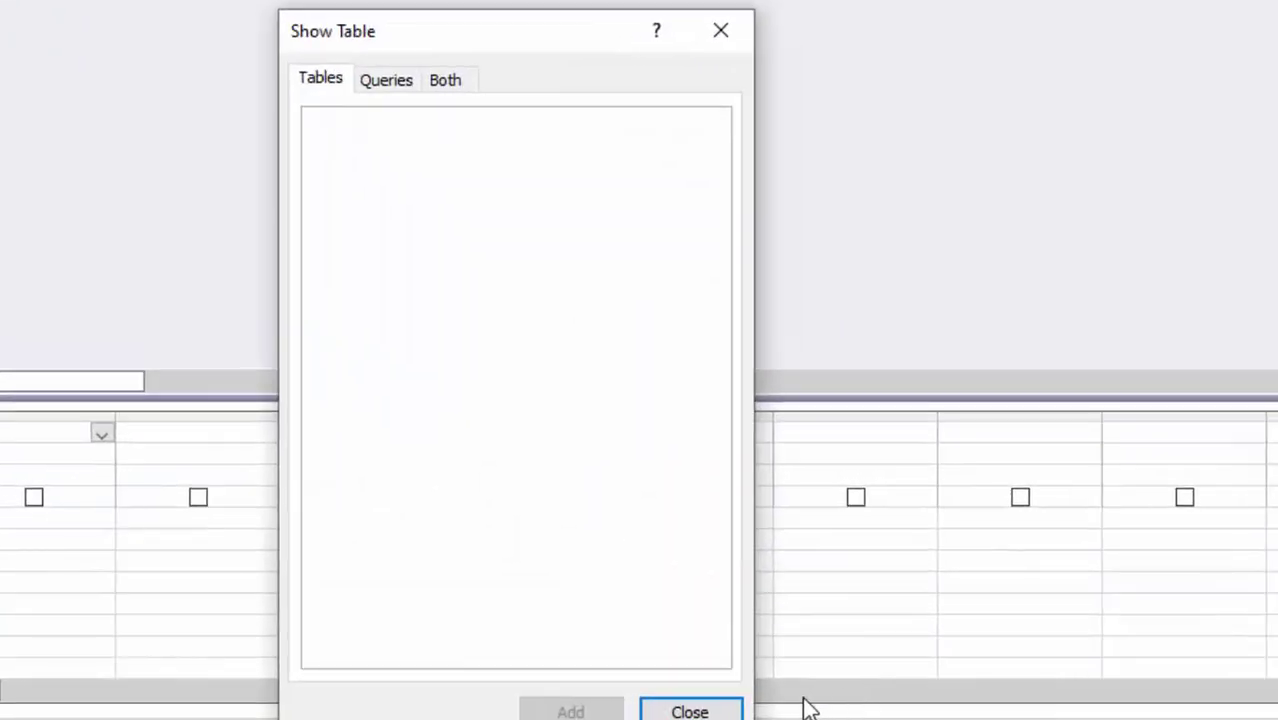
click(690, 711)
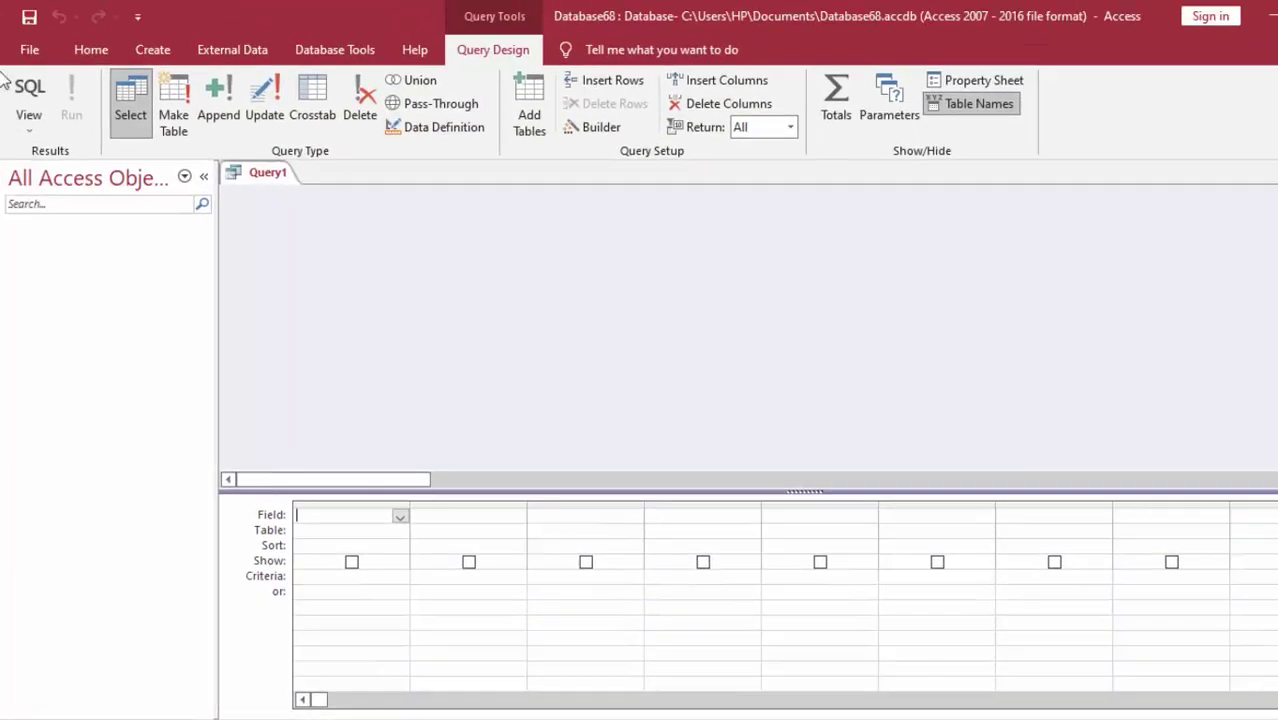
click(28, 100)
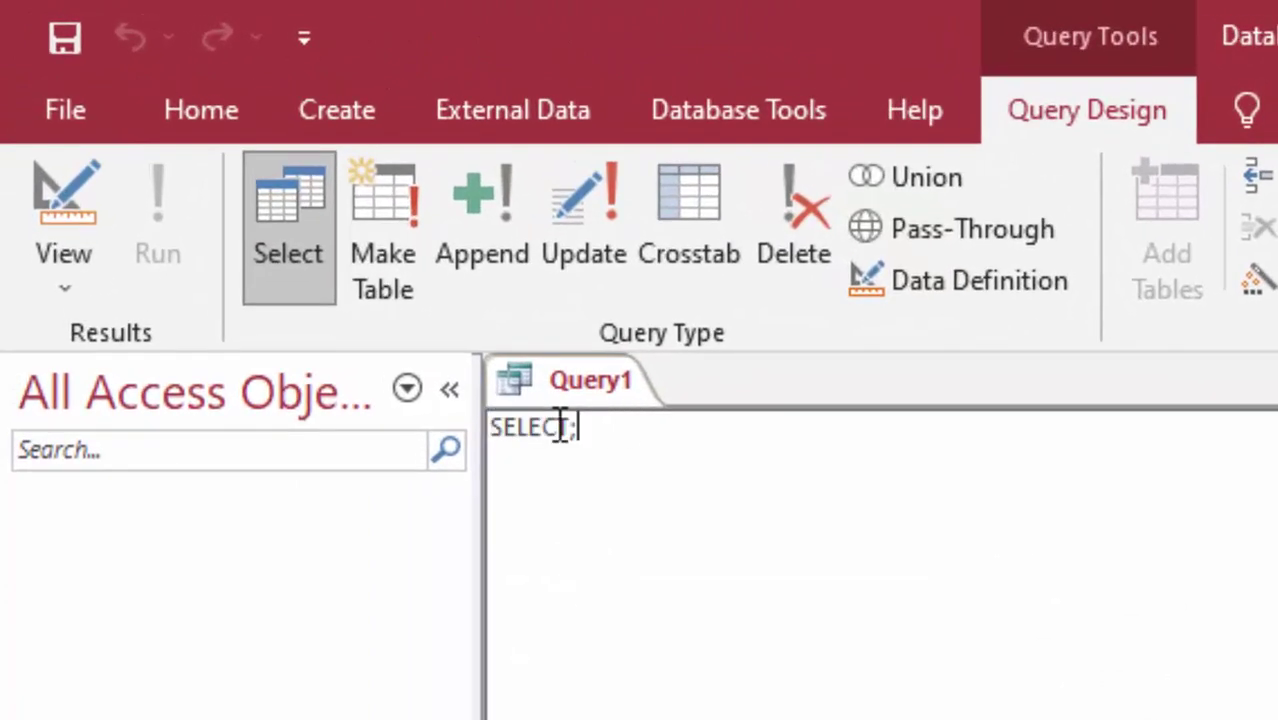
key(ctrl+a)
key(Delete)
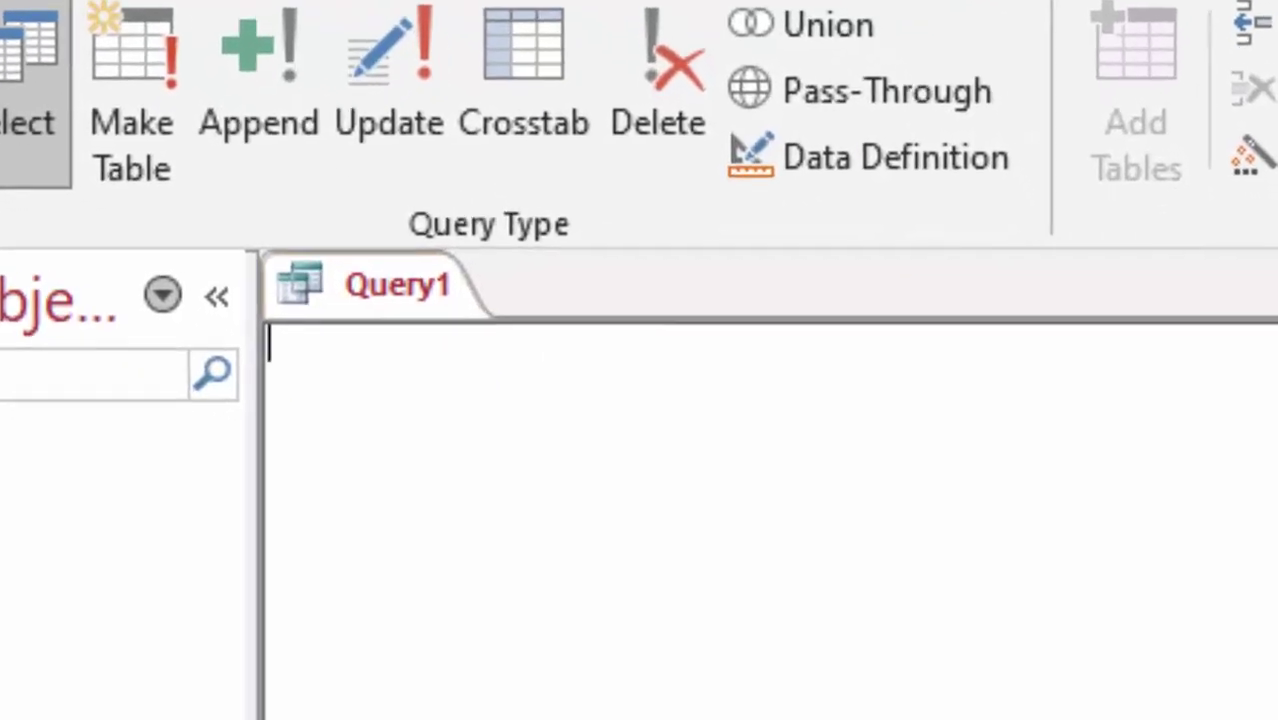
- Write 'create table ProductT(' followed by an 'Id not null' line in the SQL editor
text(cre)
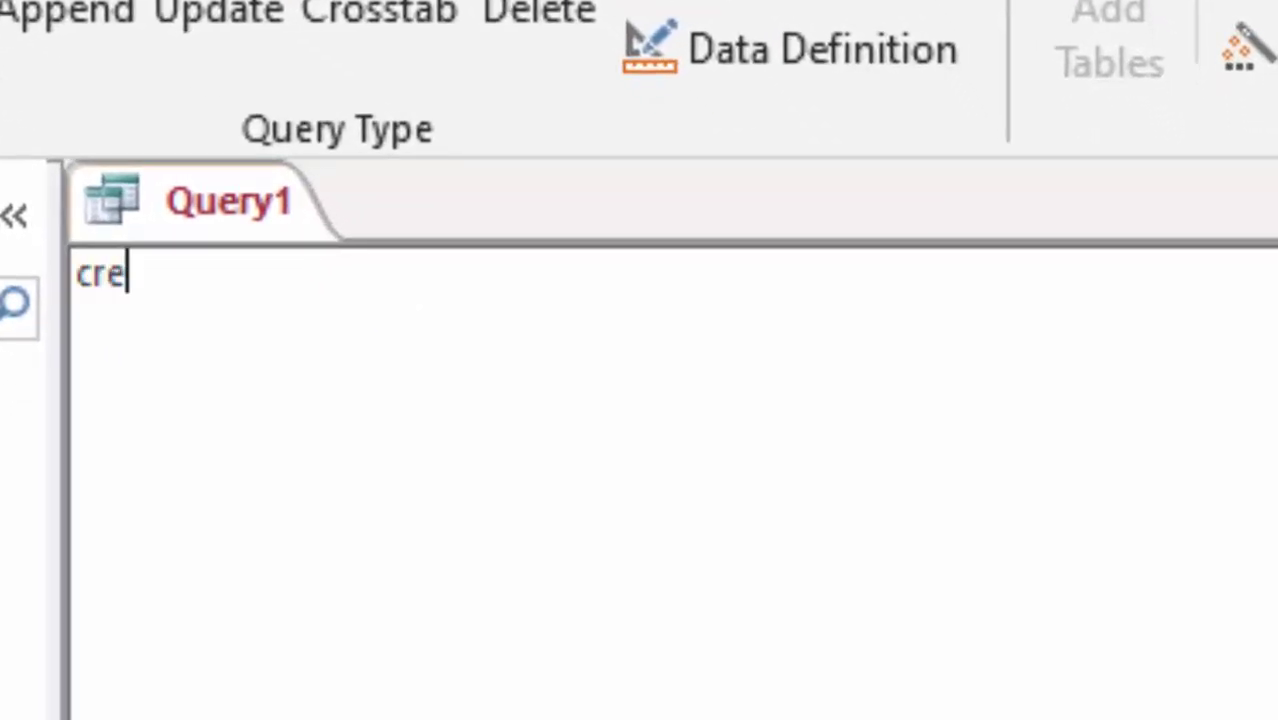
text(ate t)
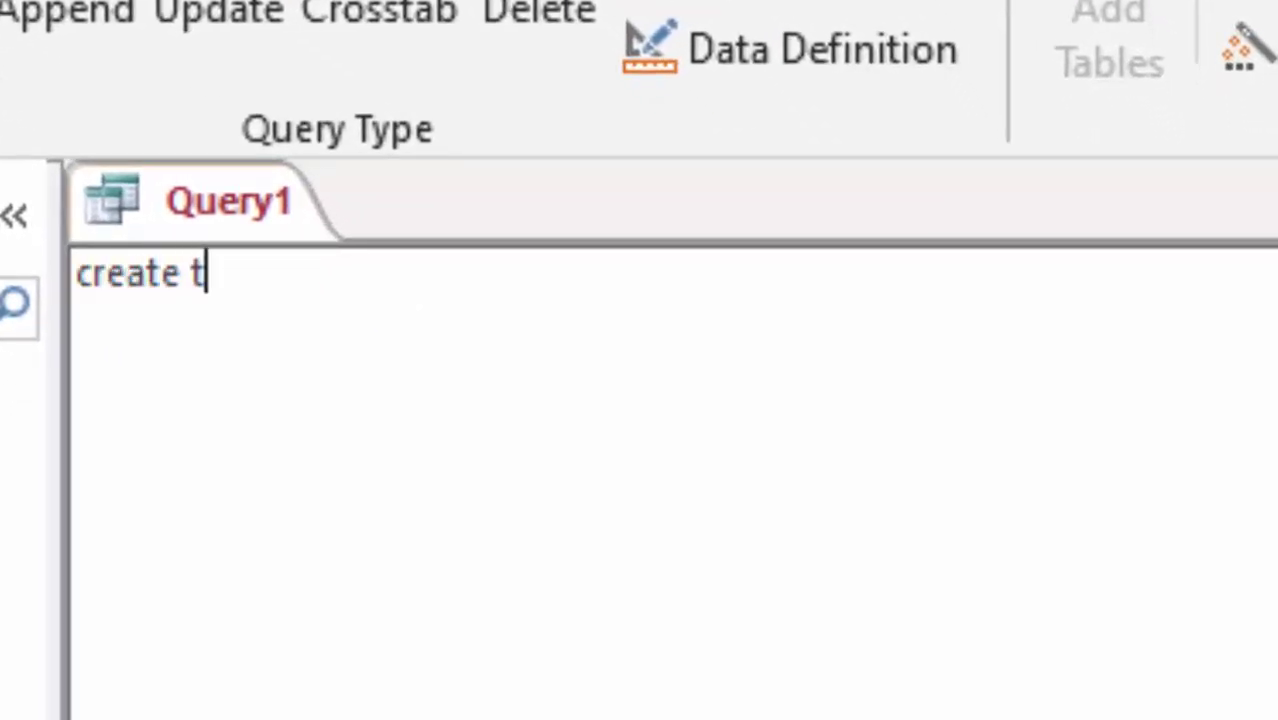
text(able )
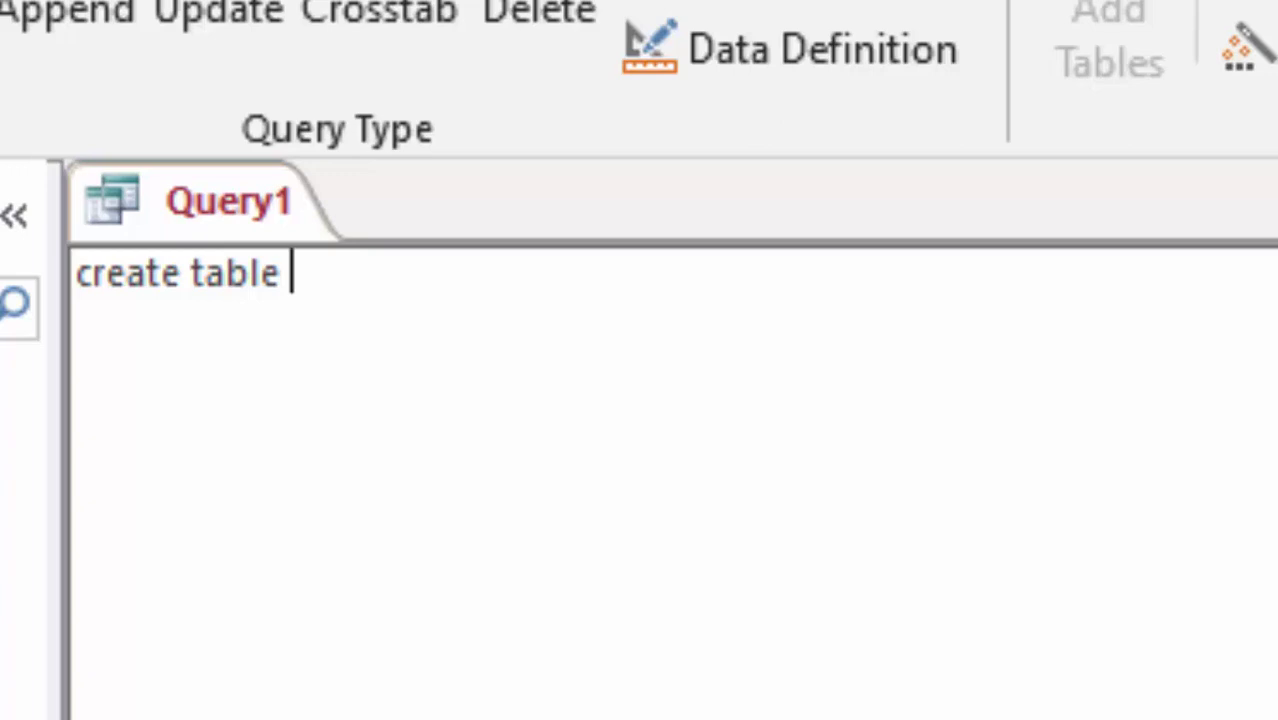
text(Prod)
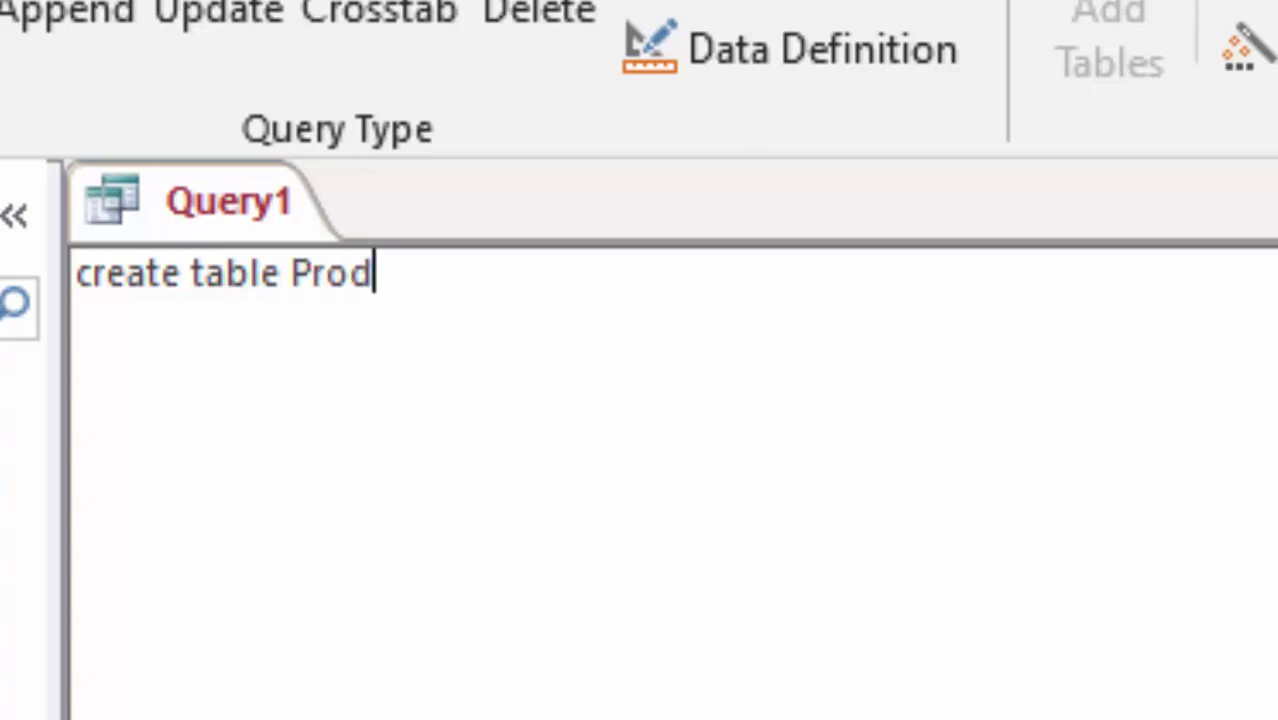
text(uctT)
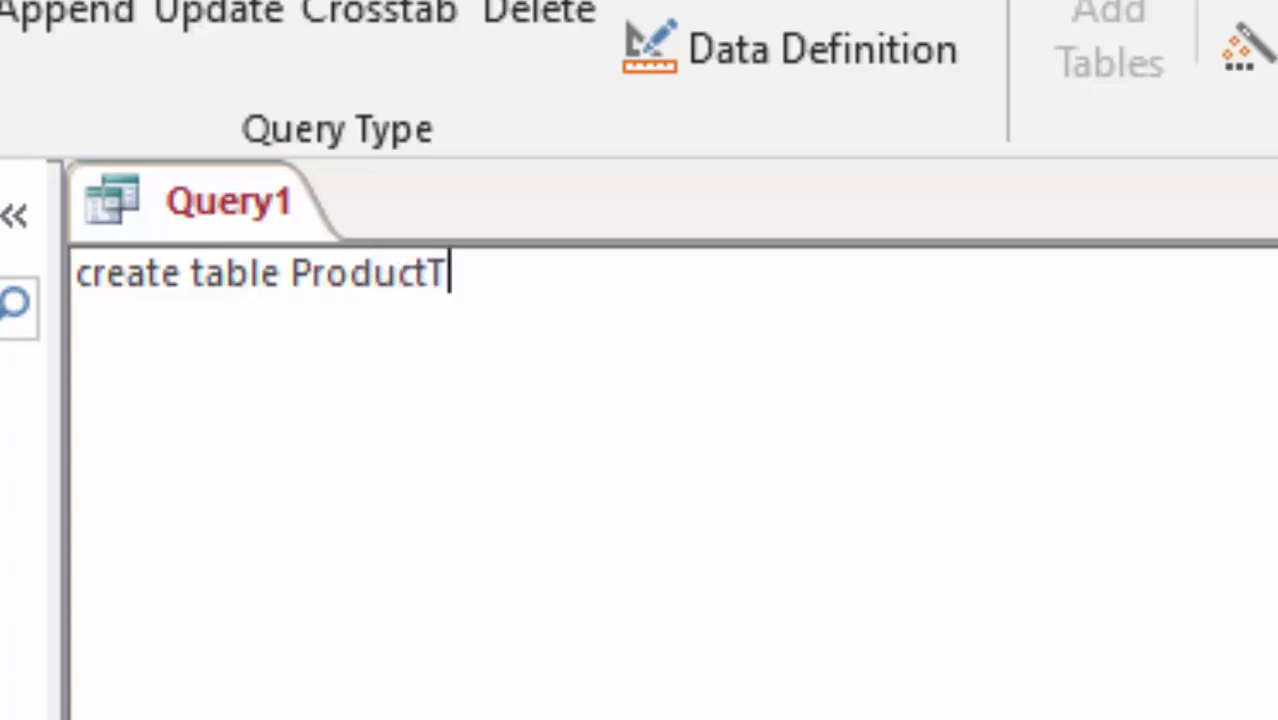
text(()
key(Return)
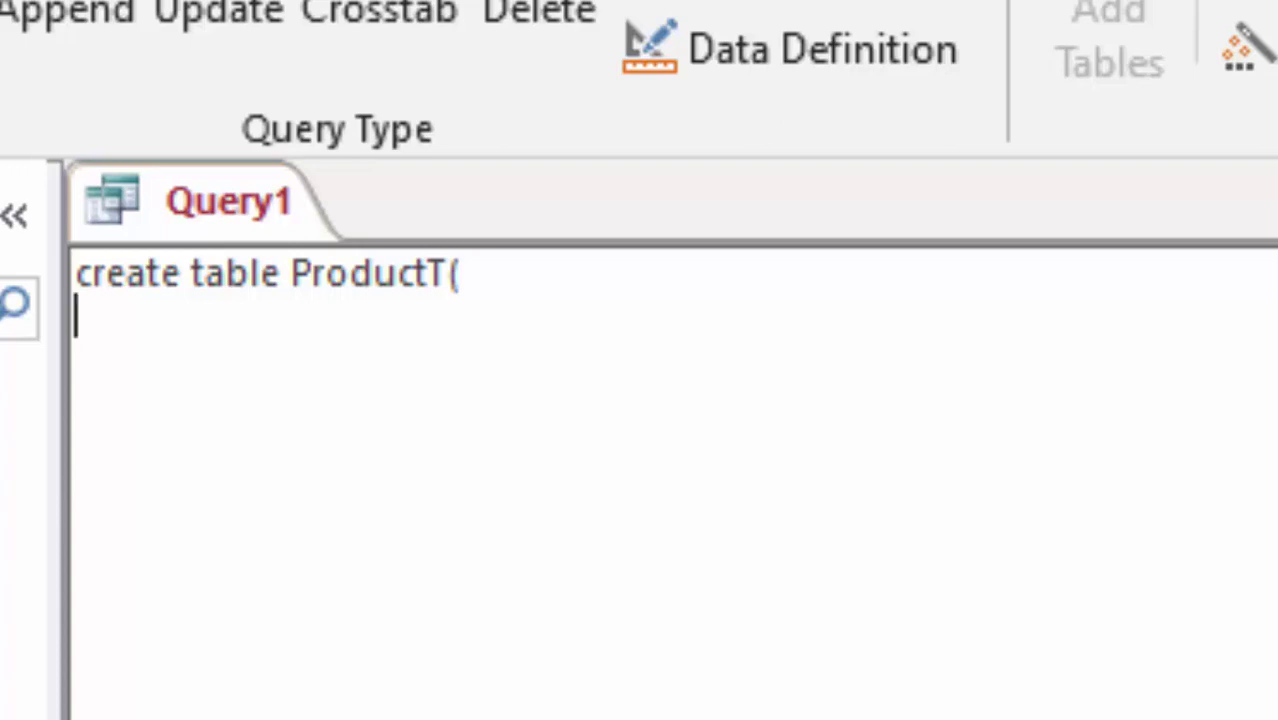
text(Id)
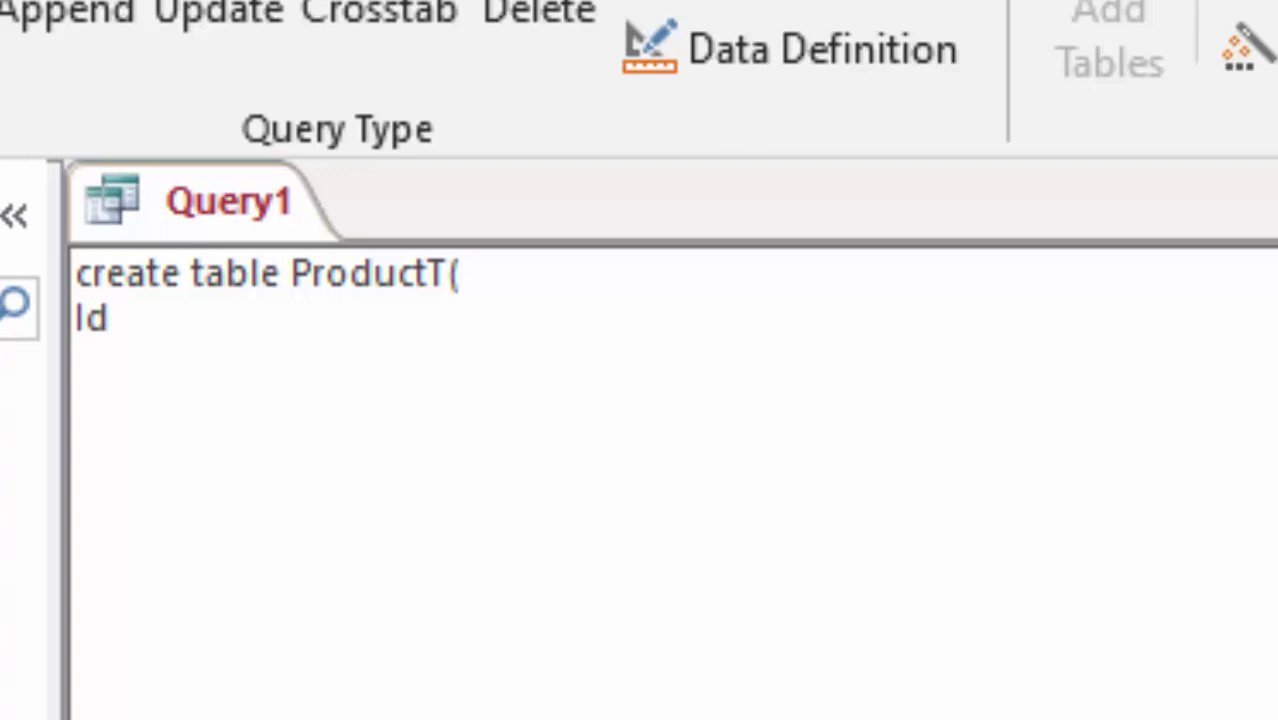
text( not )
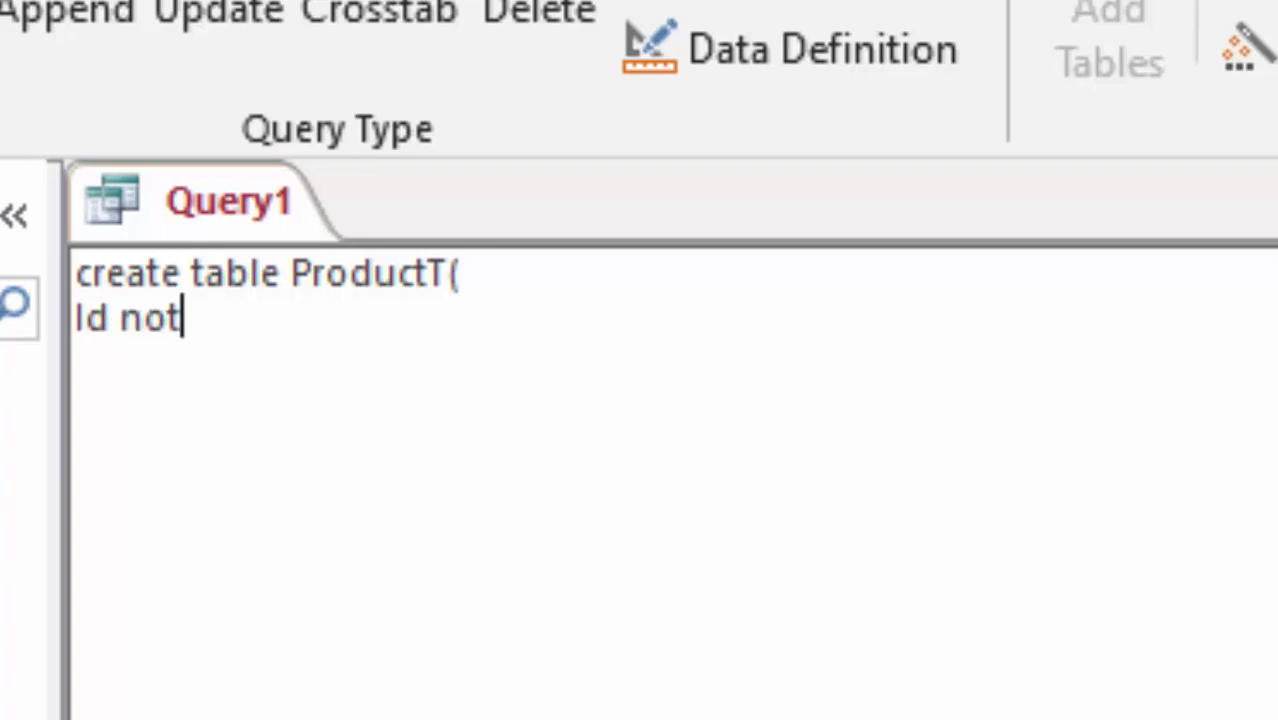
text(null)
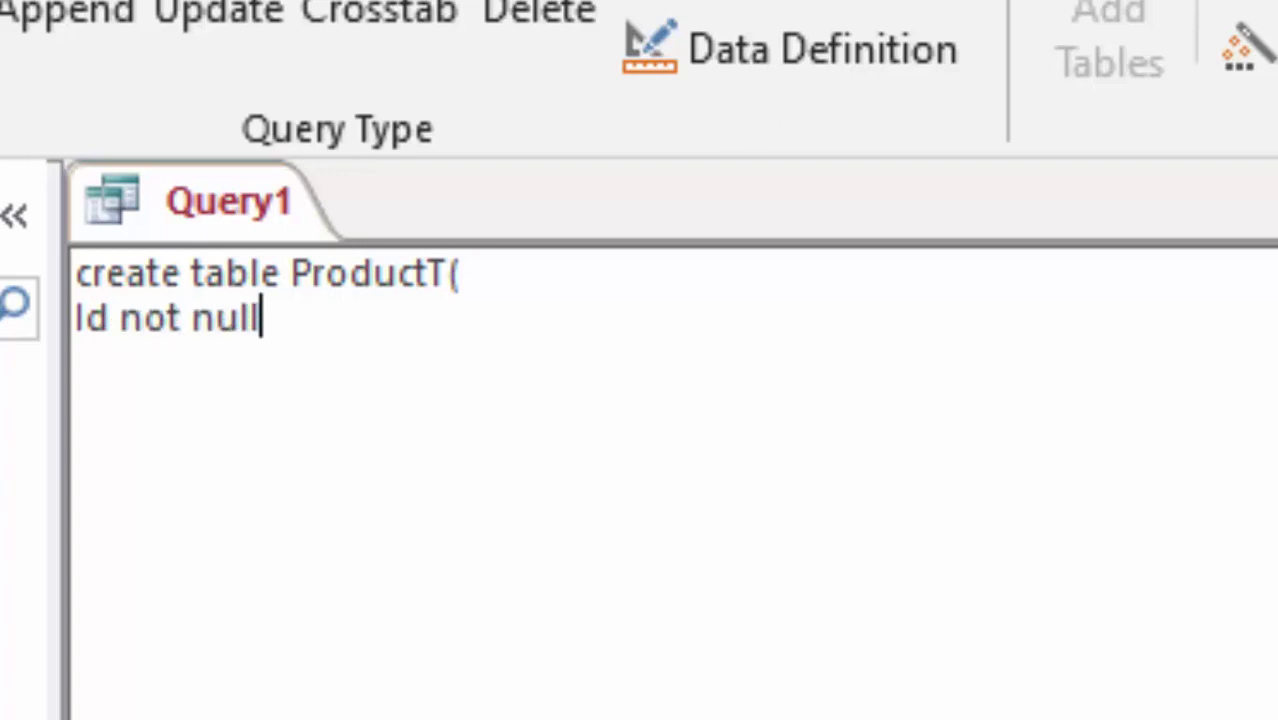
- Make Id an 'int not null' column and add a 'Name_of_Product text,' column
click(115, 335)
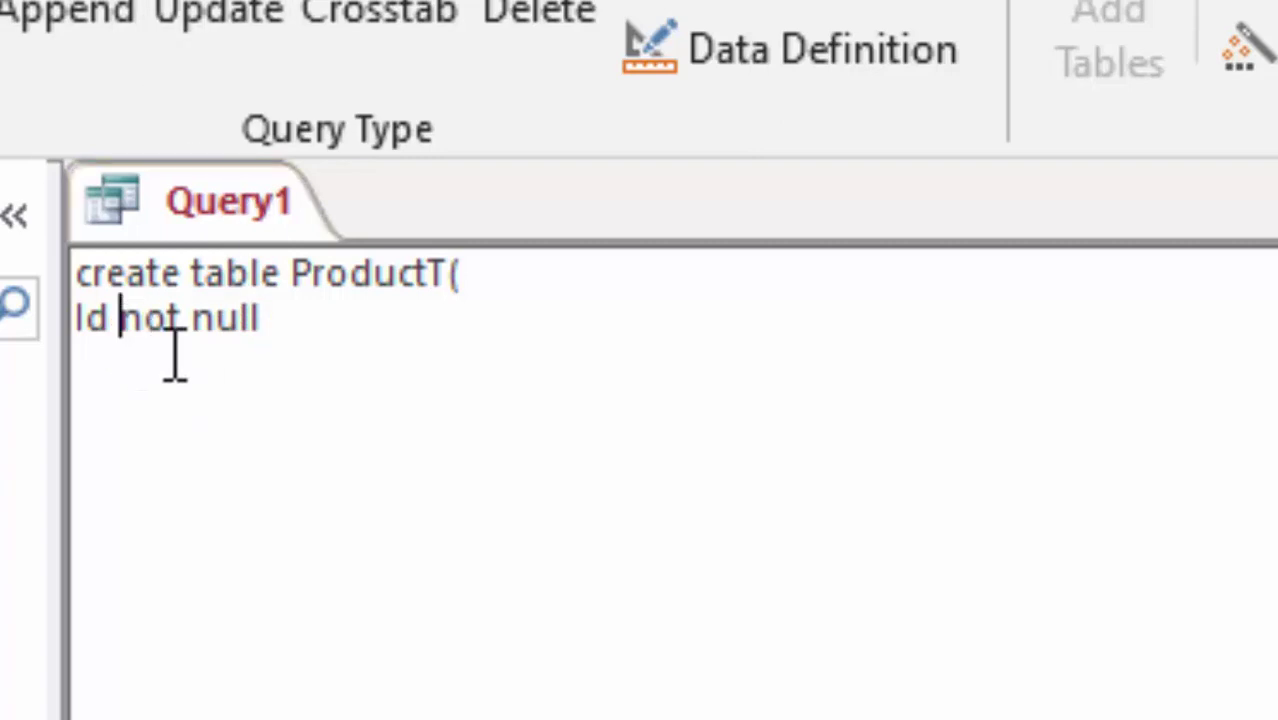
text(in)
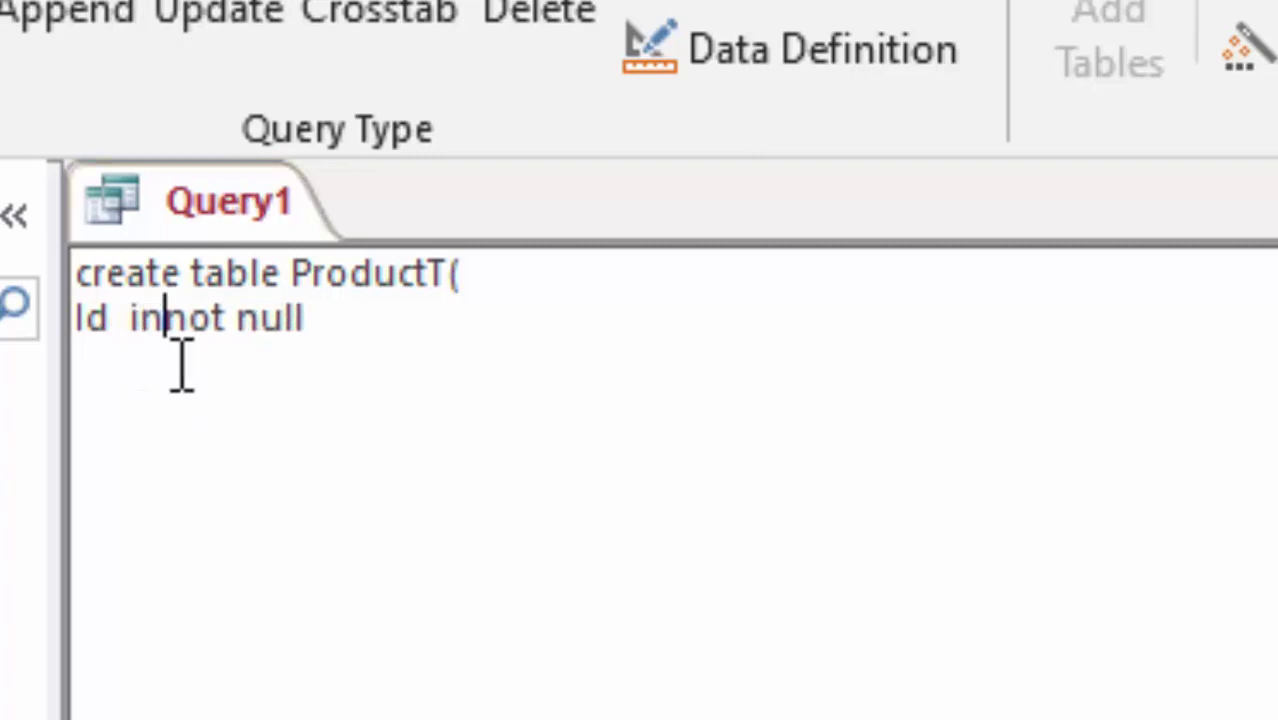
text(t())
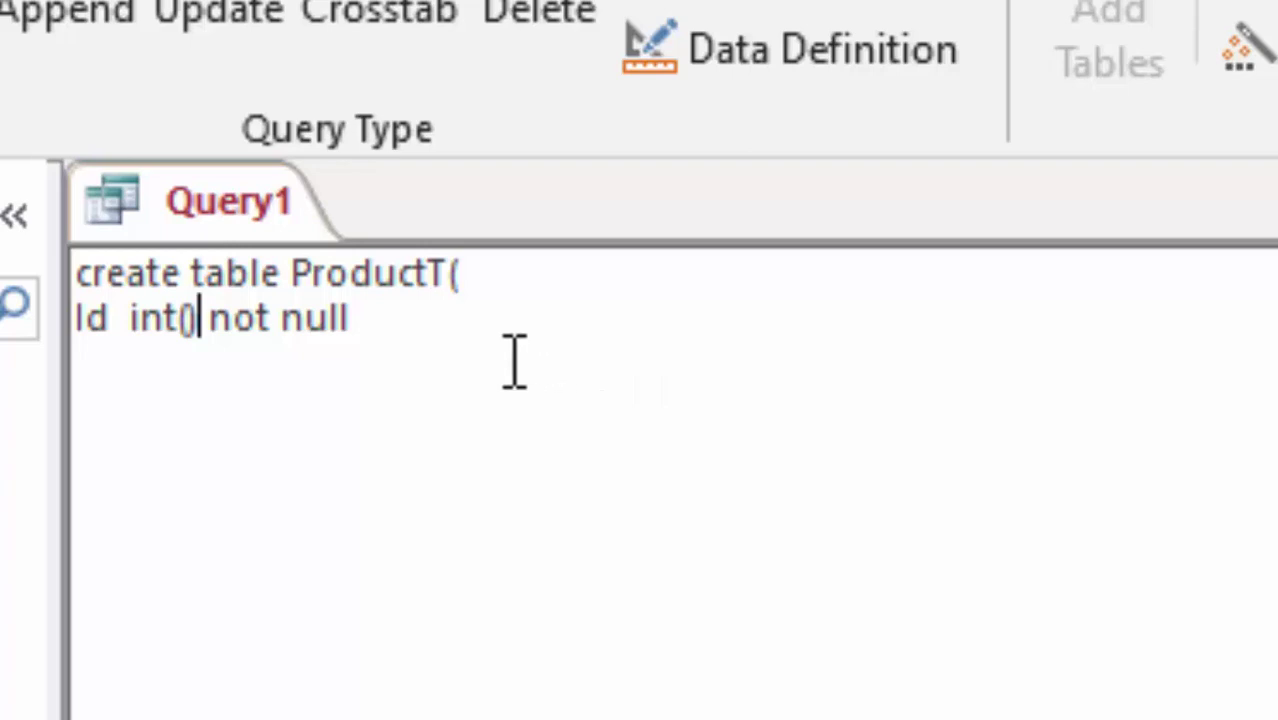
click(410, 336)
text(,)
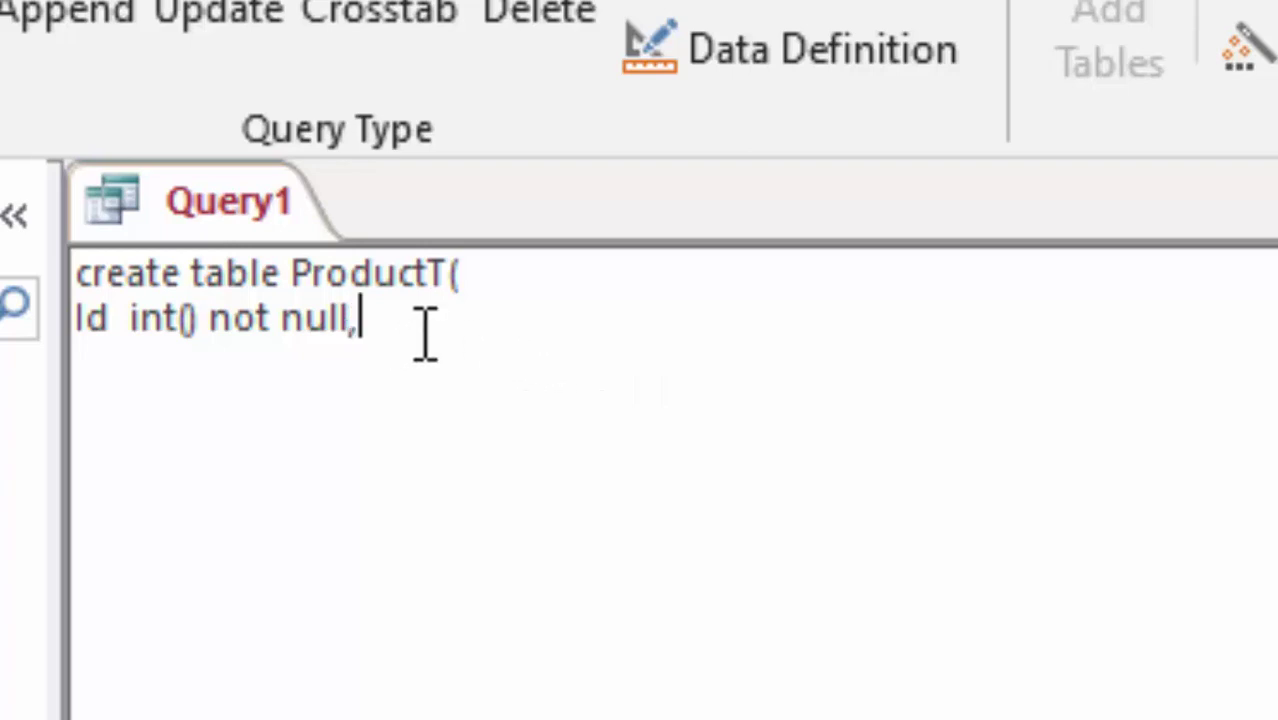
key(Return)
text(N)
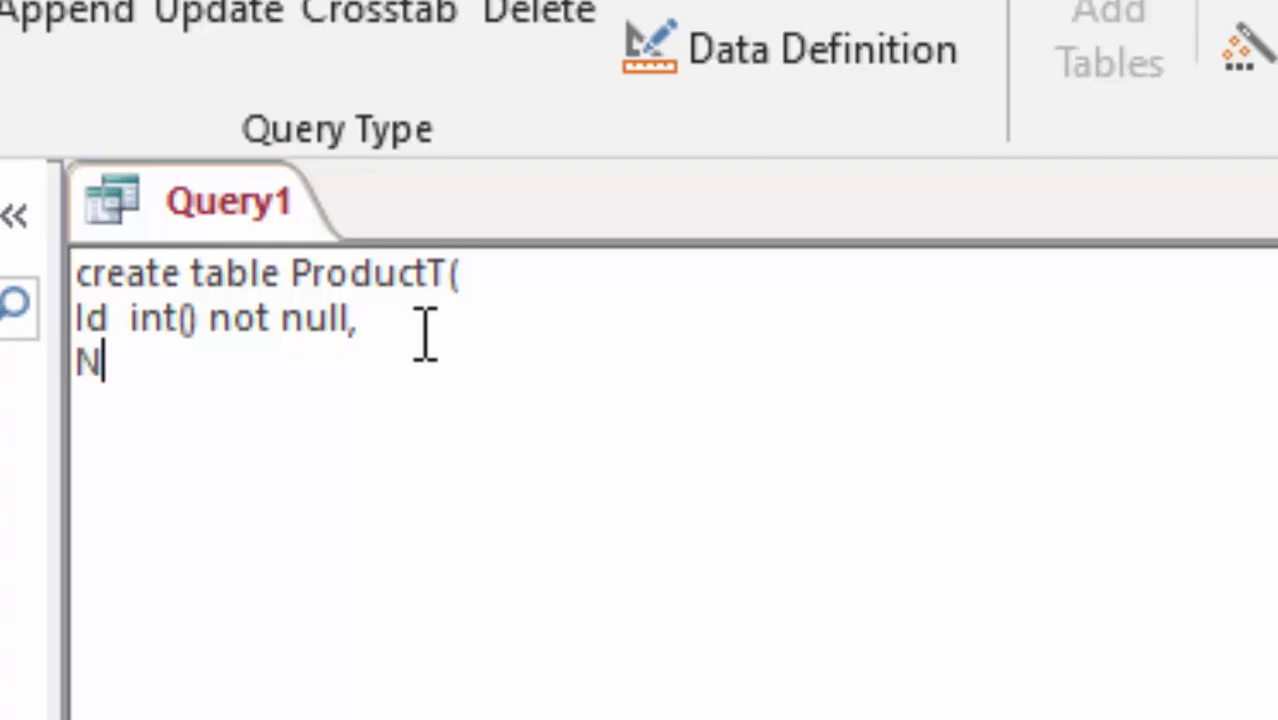
text(ame)
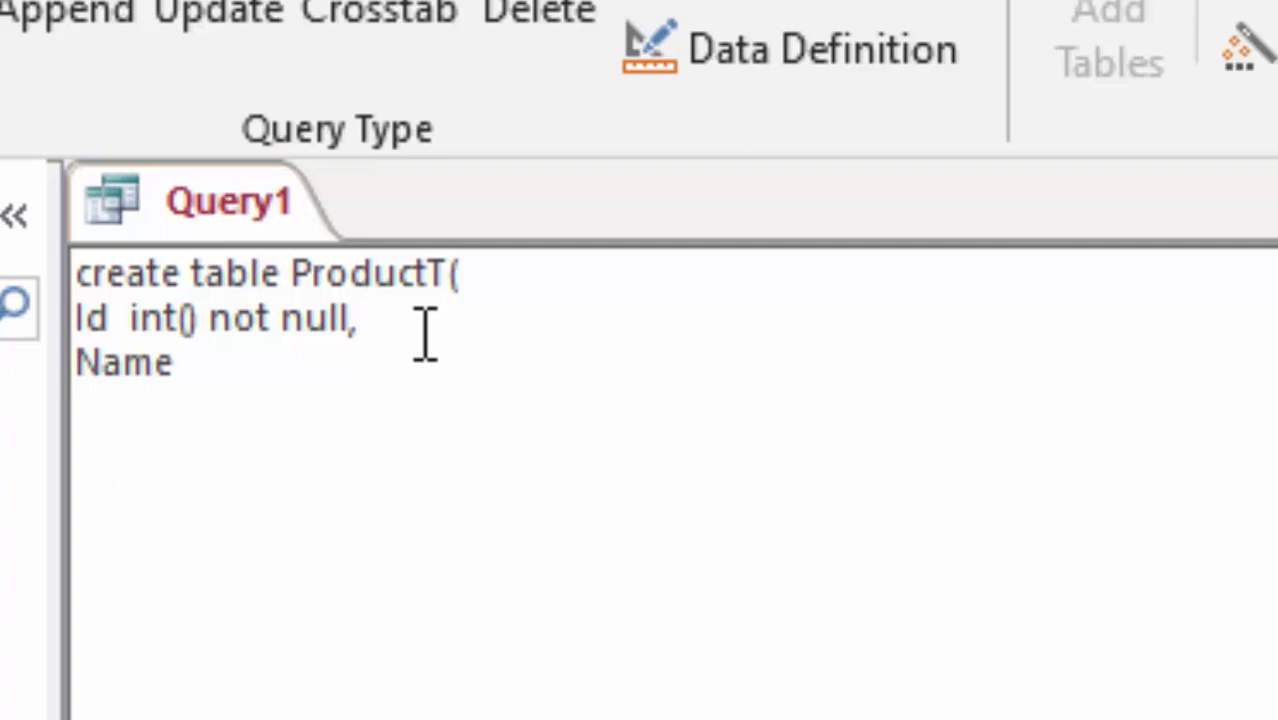
text(_of_)
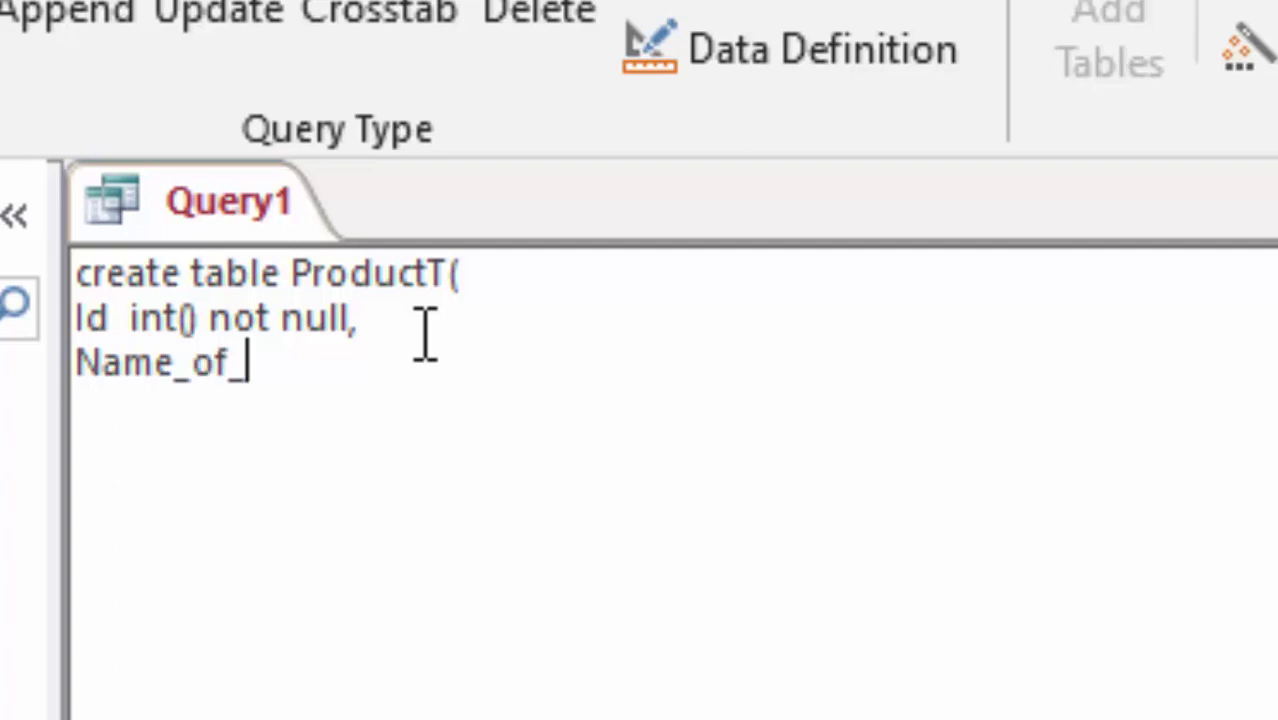
text(Pro)
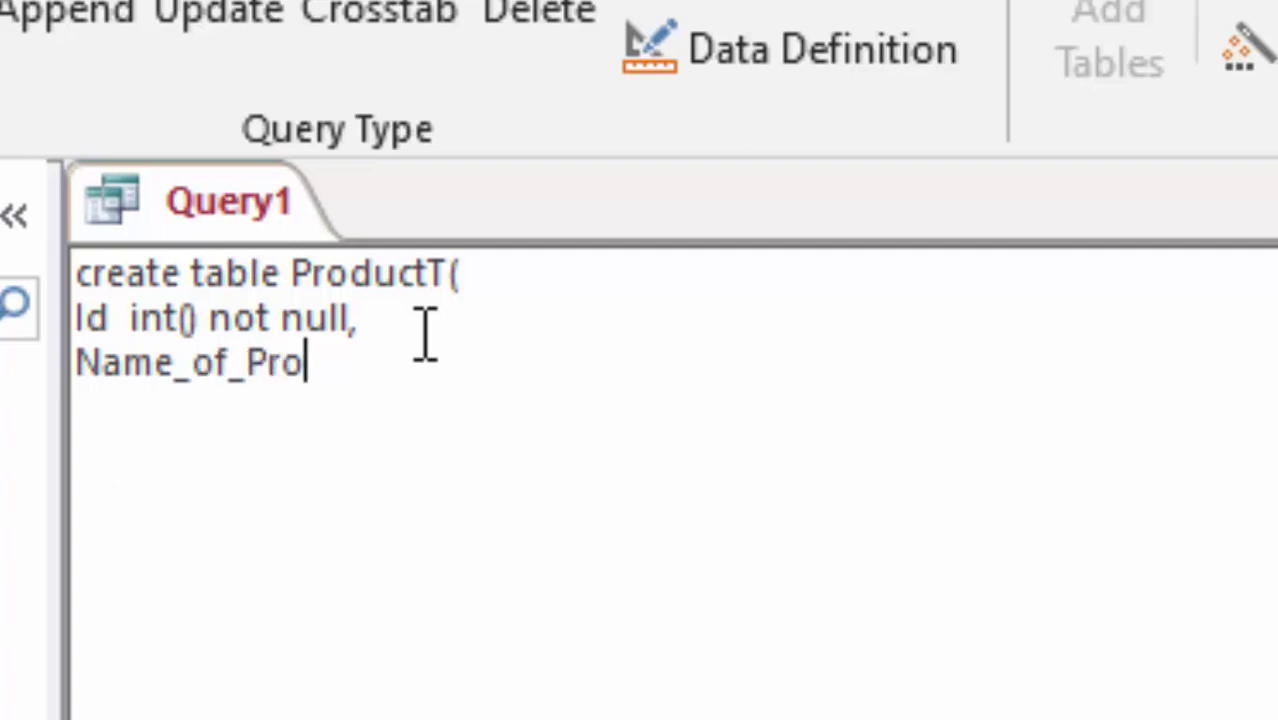
text(duct)
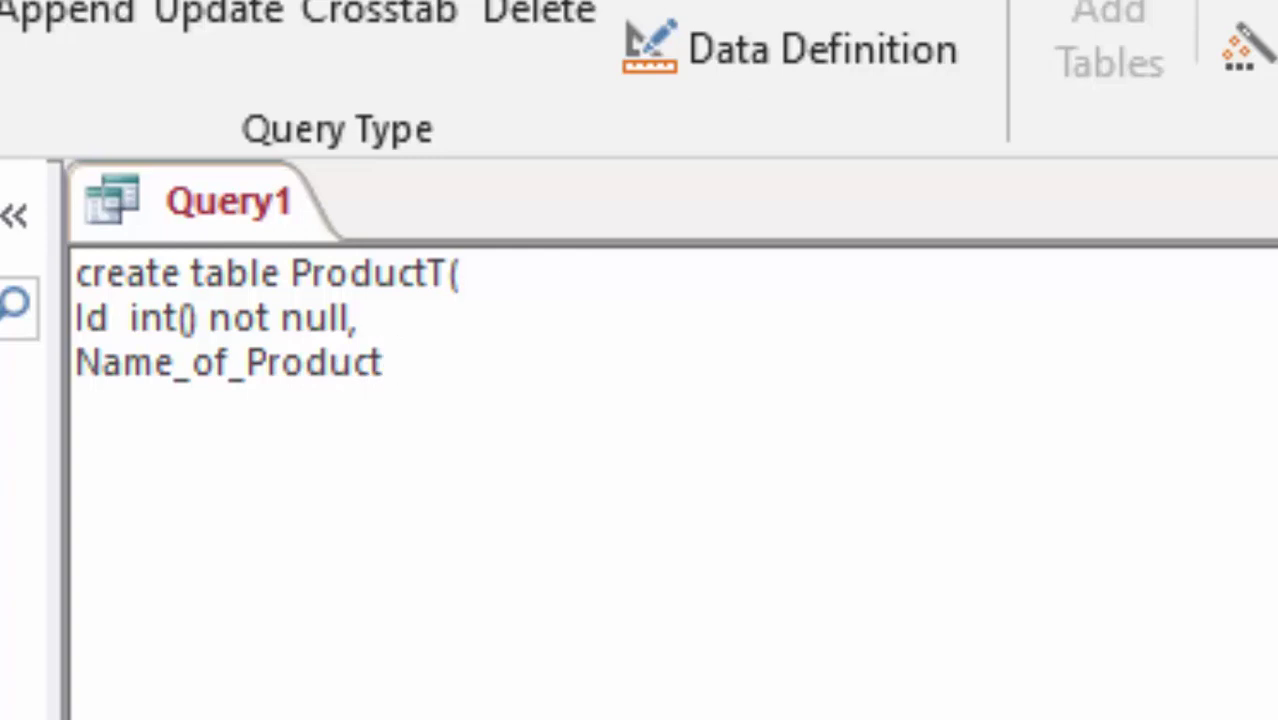
text( text)
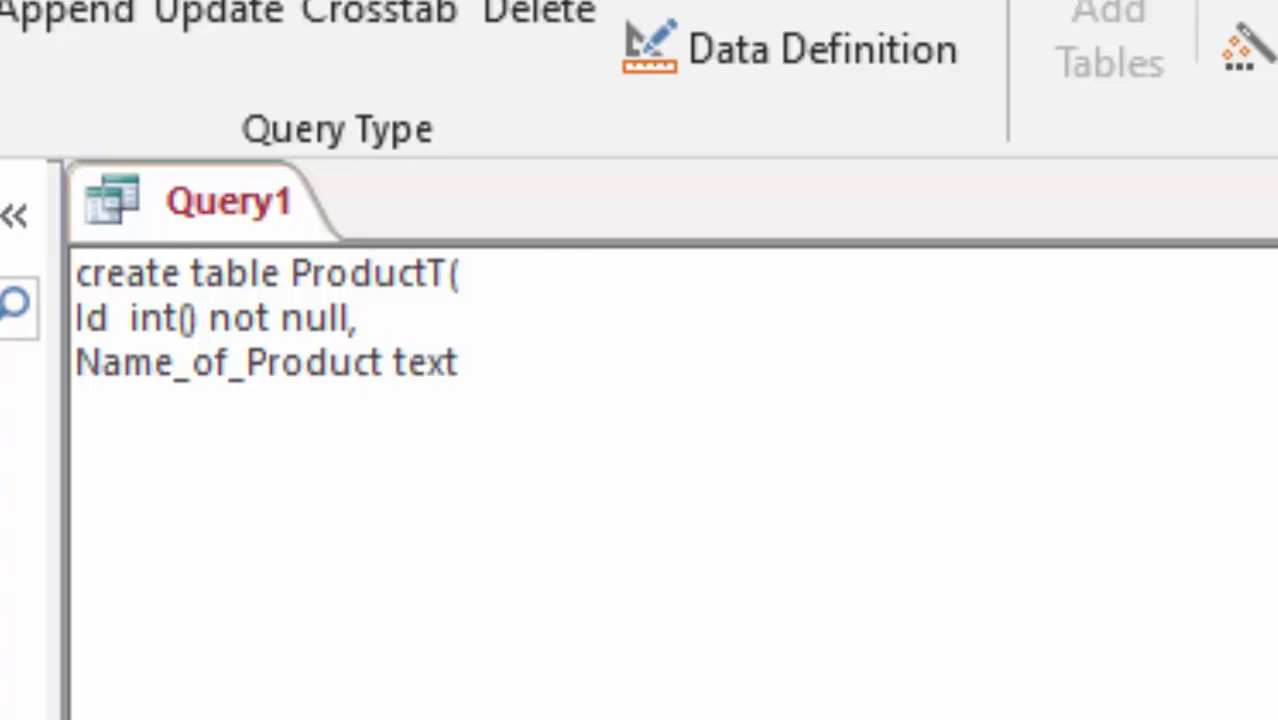
text(,)
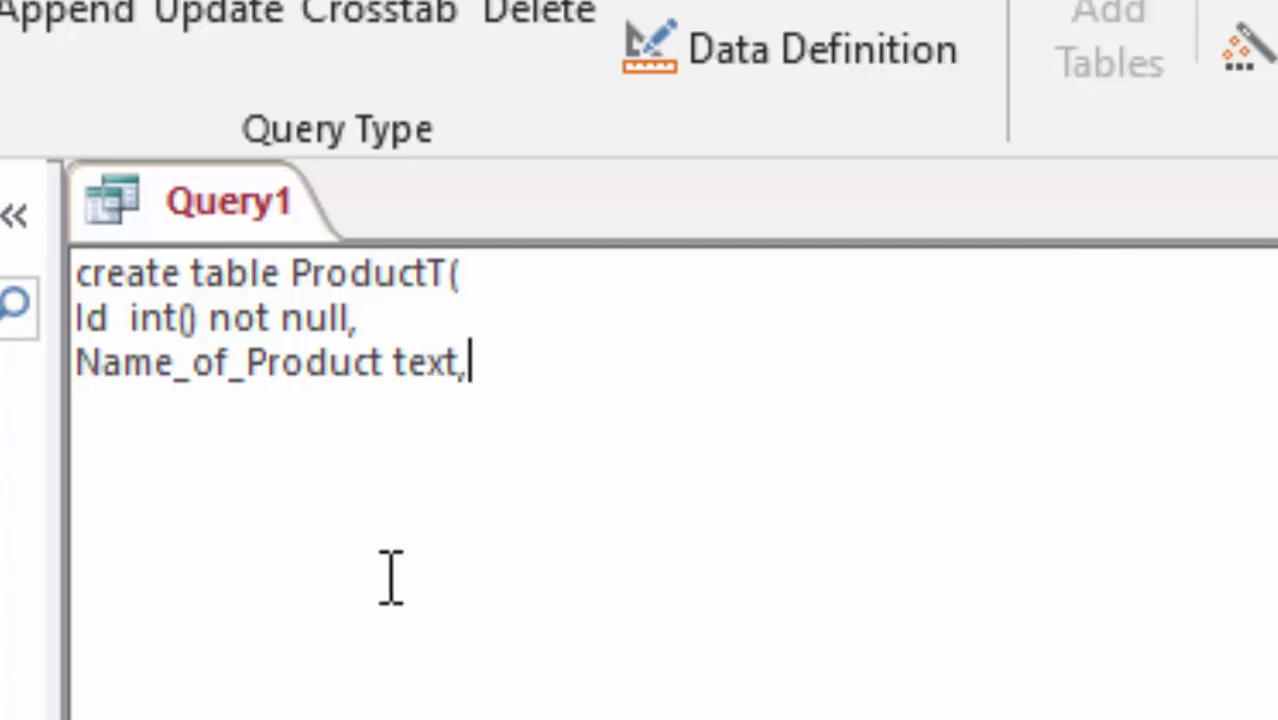
click(206, 320)
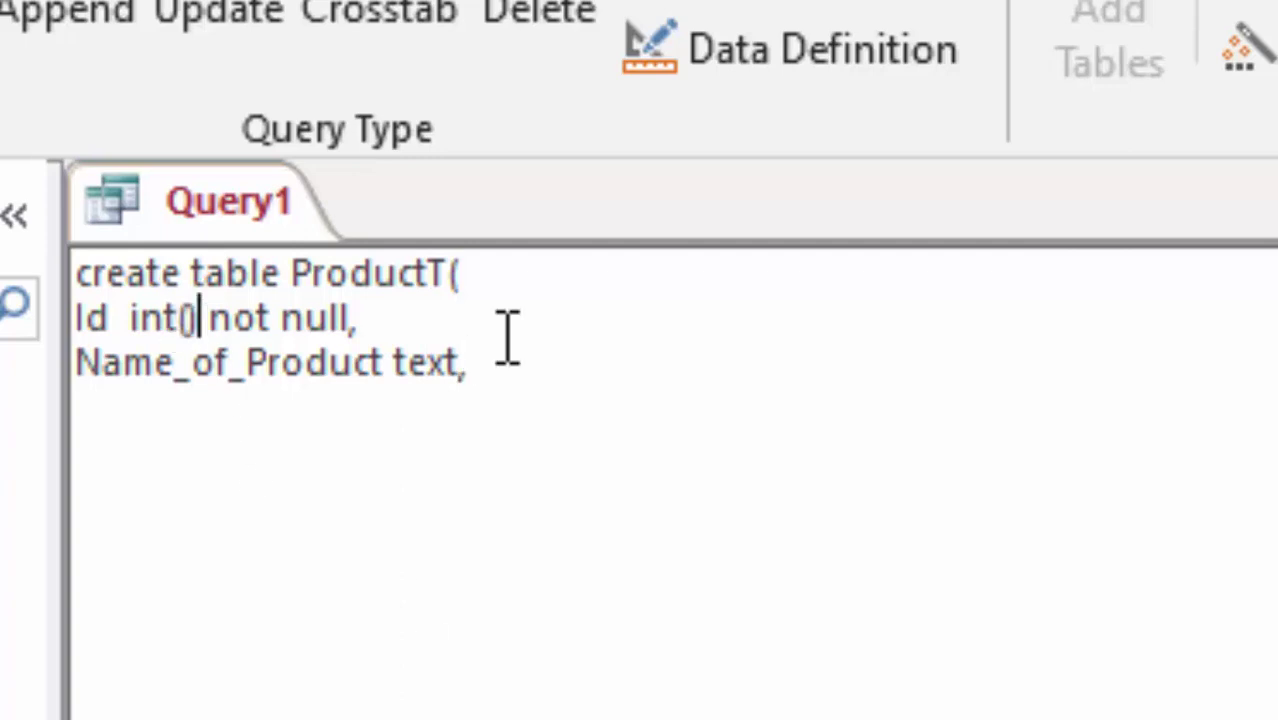
key(BackSpace)
key(BackSpace)
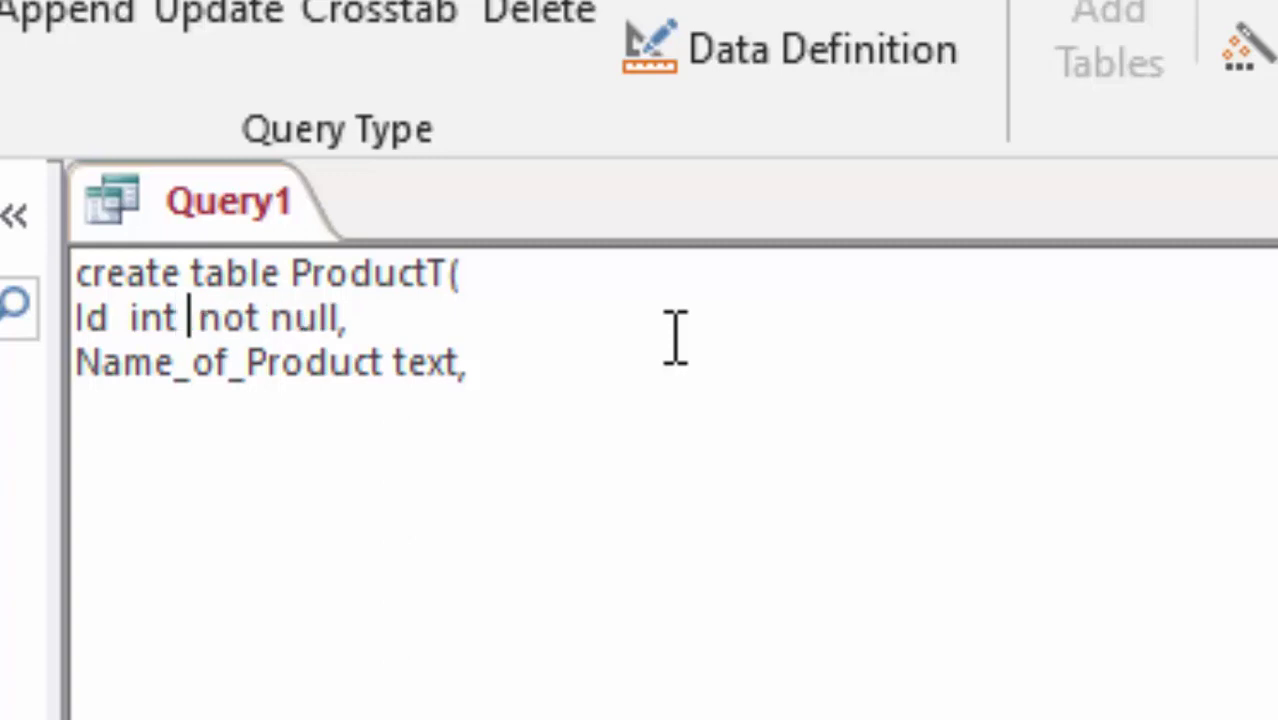
click(617, 372)
- Add a 'Price currency,' column and close the statement with the primary key on id and ');'
text(Pr)
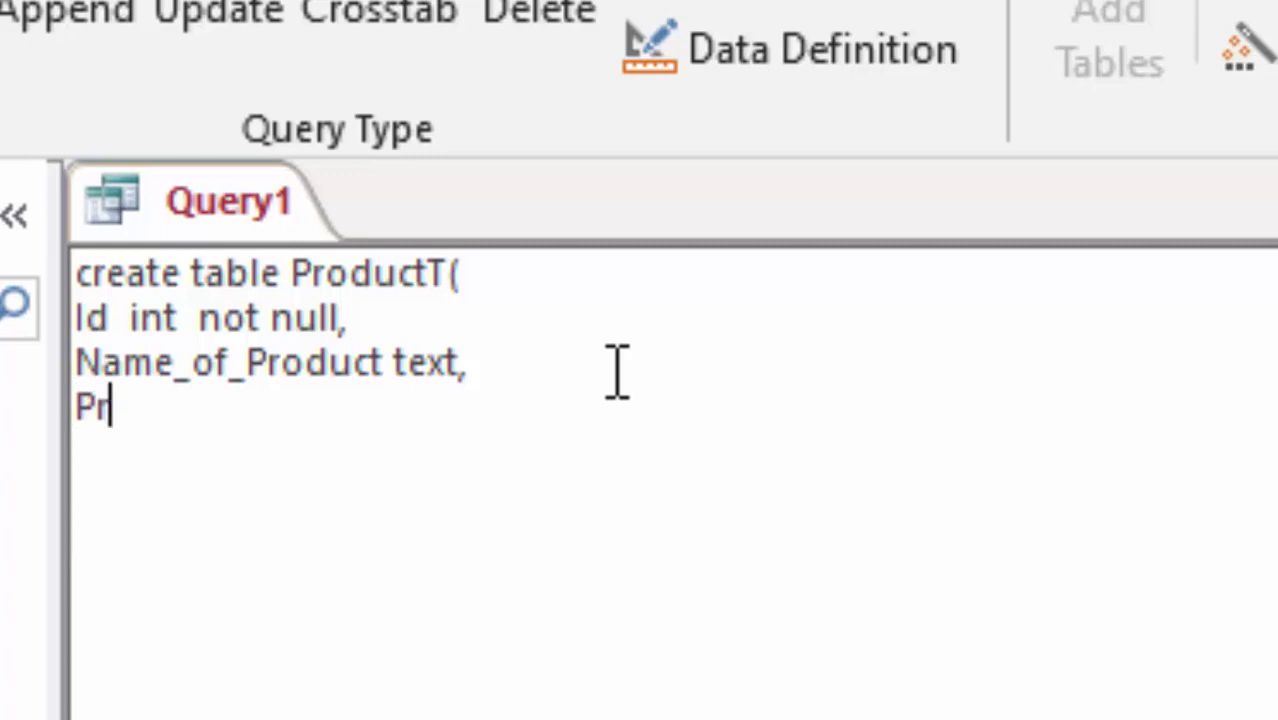
text(ice )
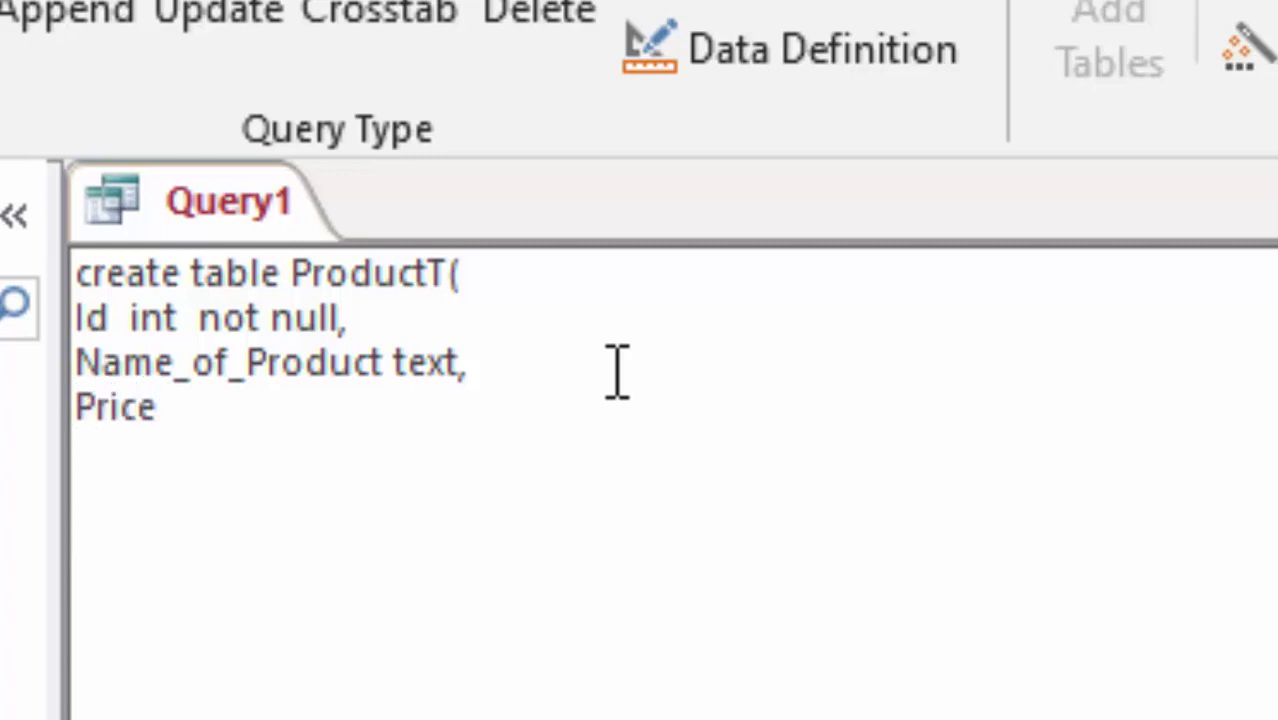
text(curre)
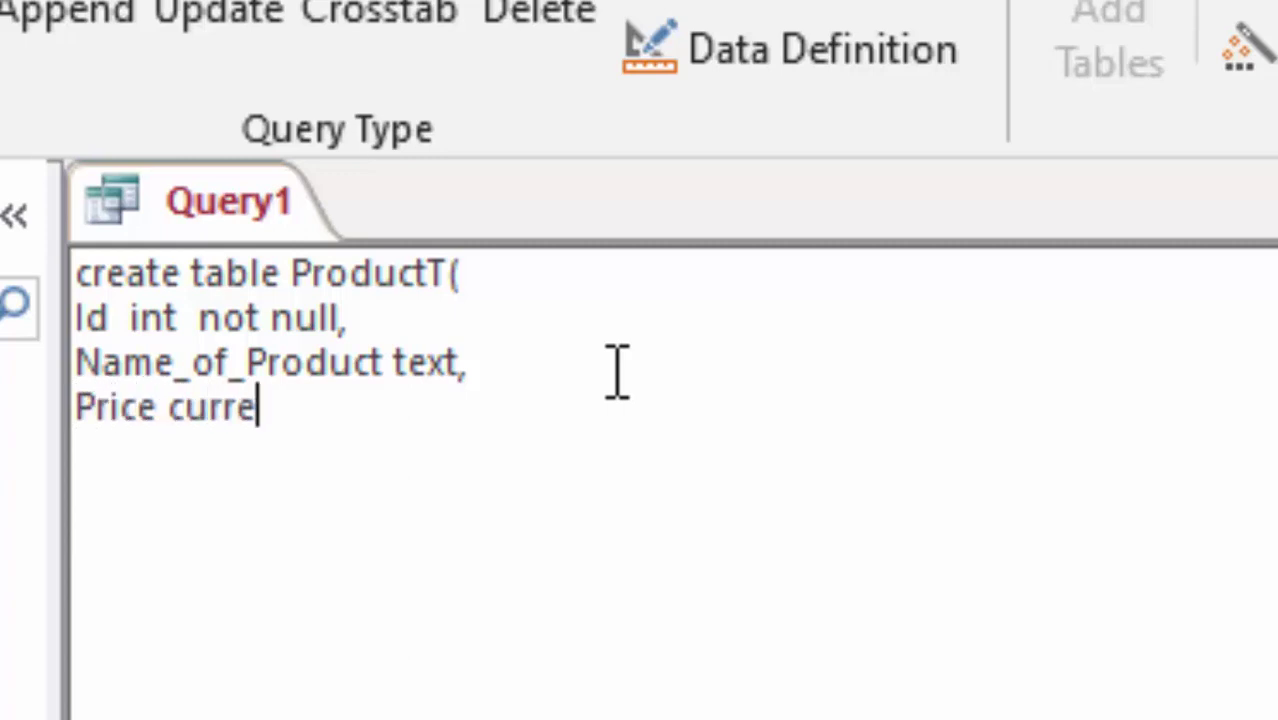
text(ncy)
key(Return)
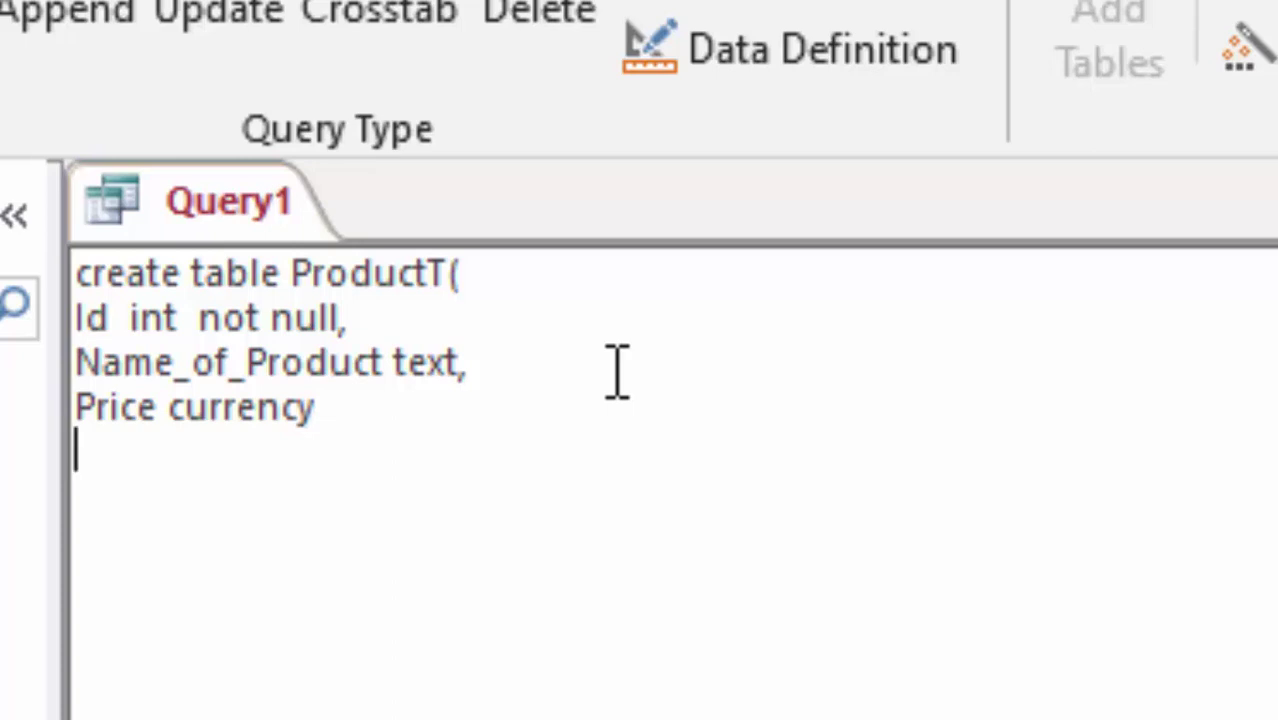
key(BackSpace)
text(,)
key(Return)
text(id) ))
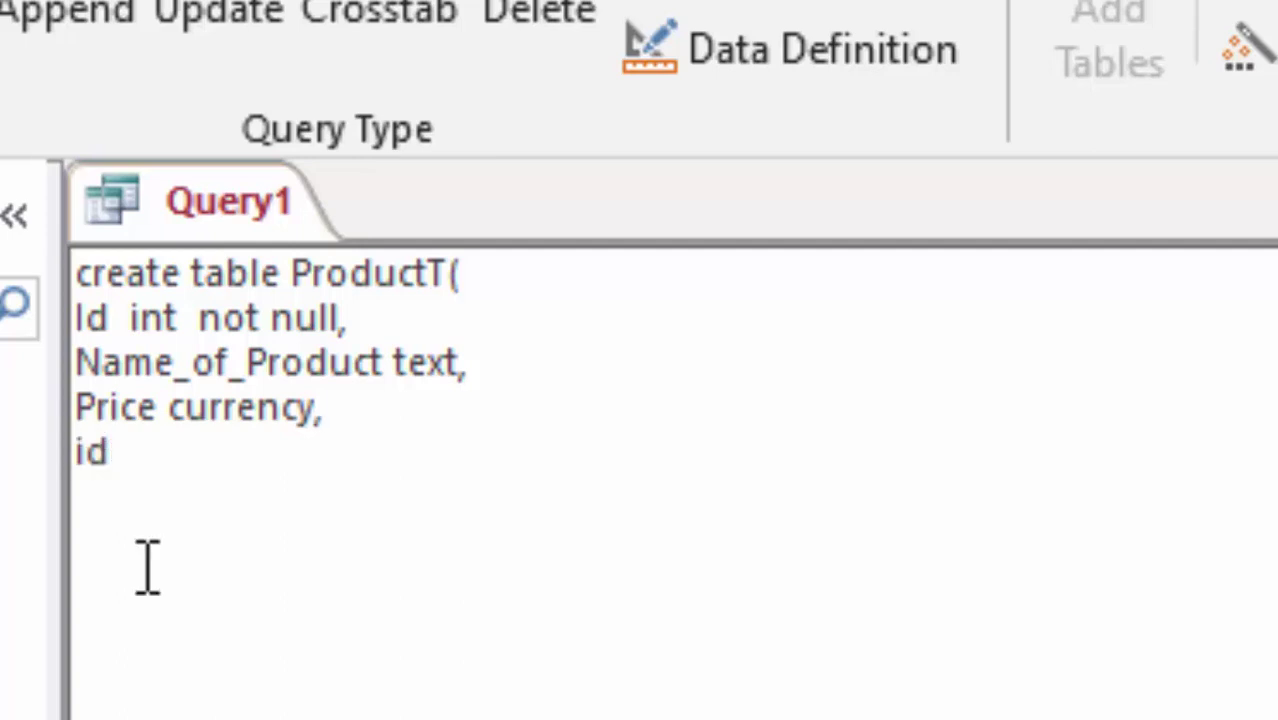
text(;)
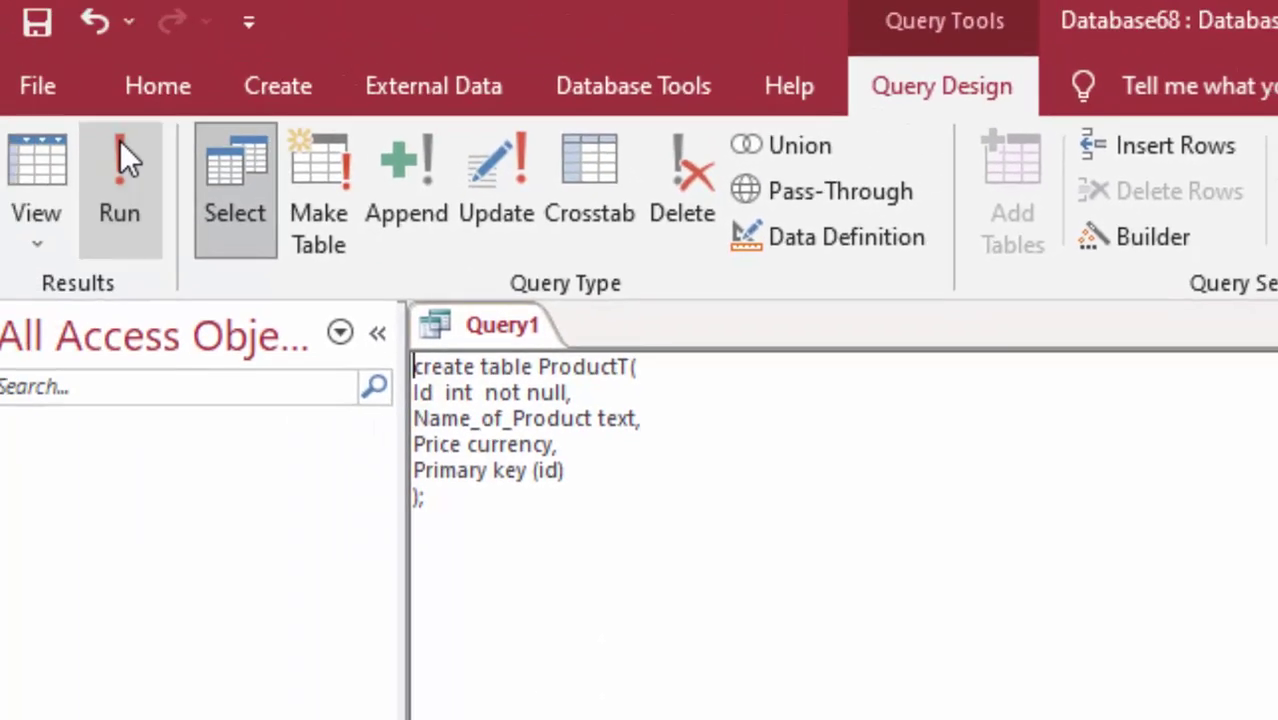
- Run the query to create ProductT, open the table, and widen the Id and Name_of_Product columns
click(120, 145)
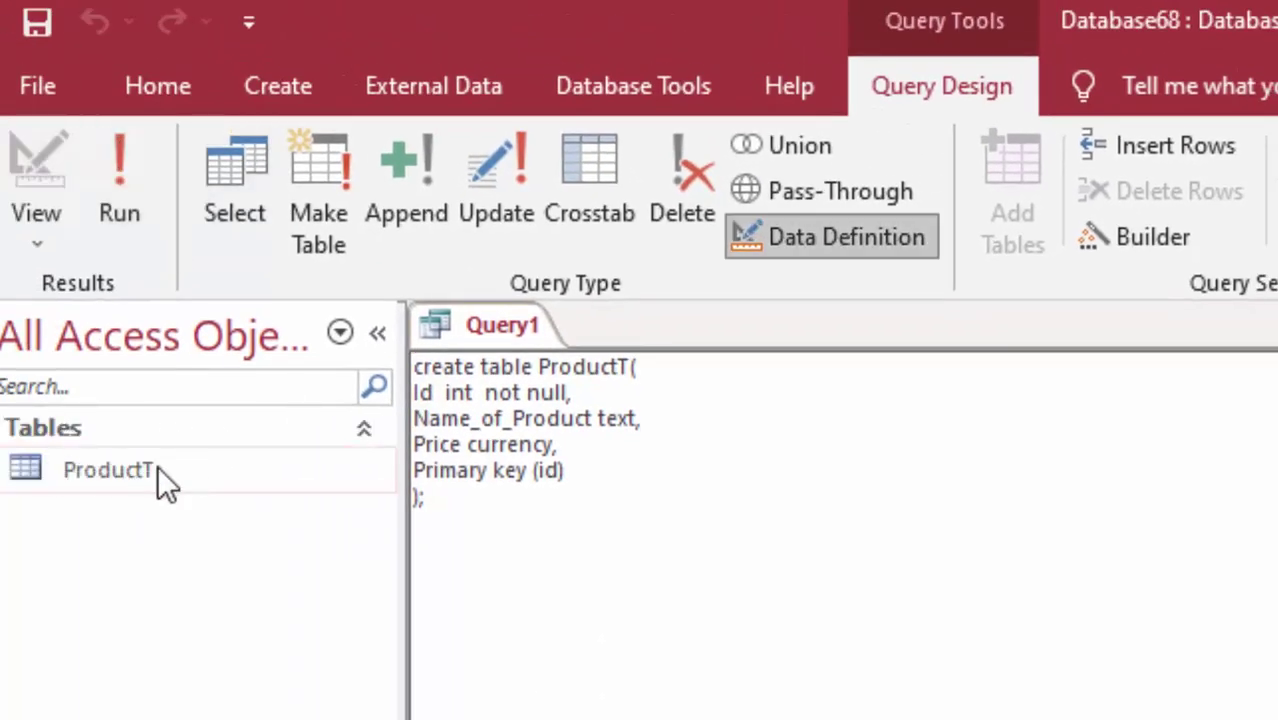
double_click(157, 467)
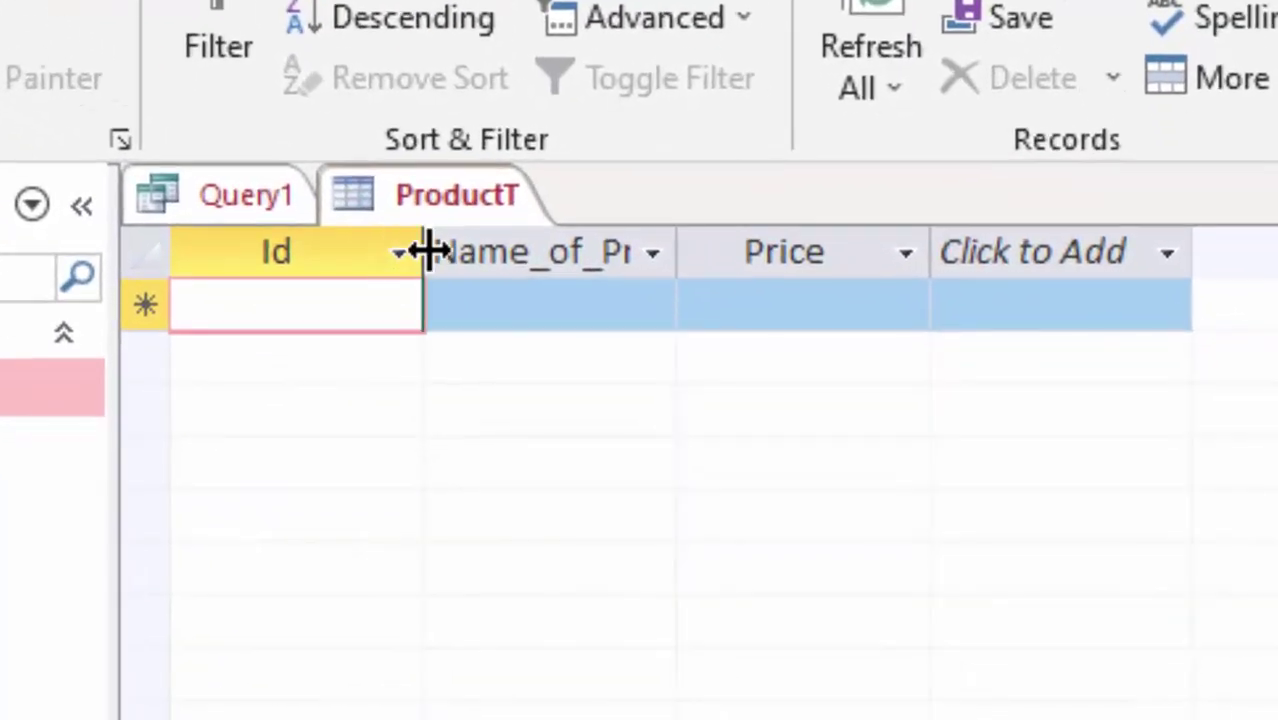
drag(425, 251, 461, 300)
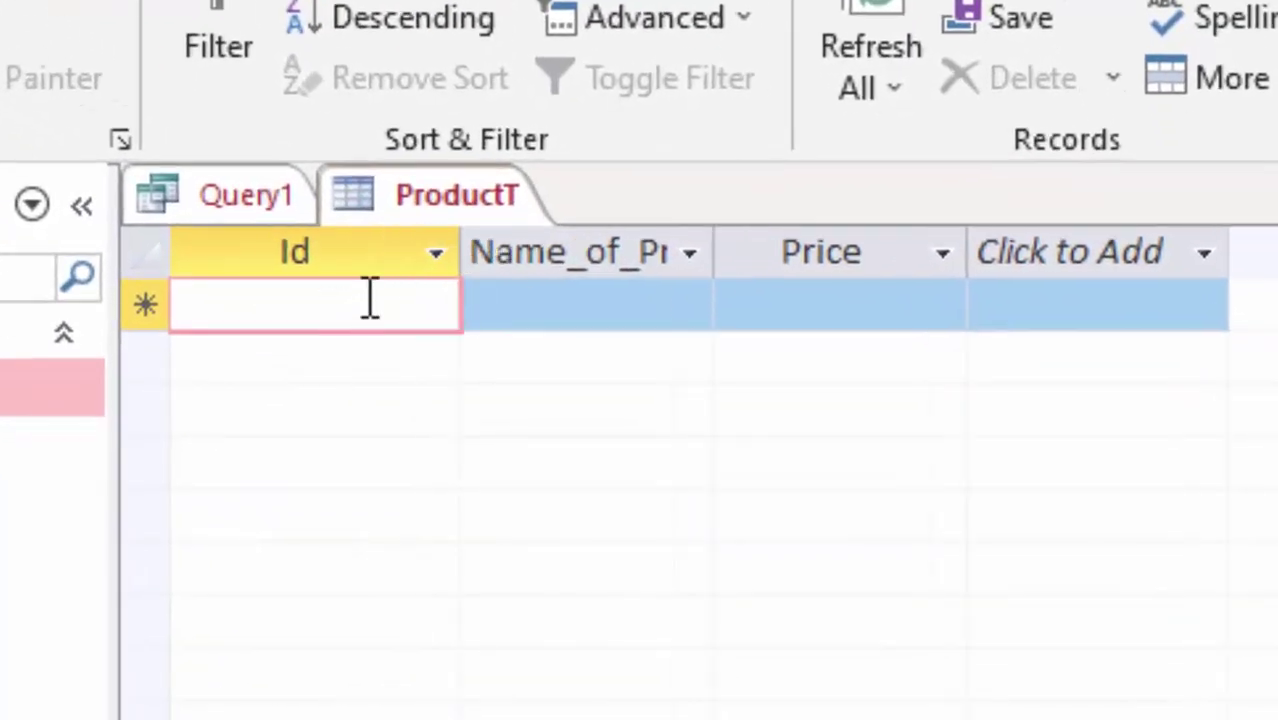
mouse_move(714, 255)
mouse_down()
mouse_move(780, 307)
mouse_move(806, 307)
mouse_up()
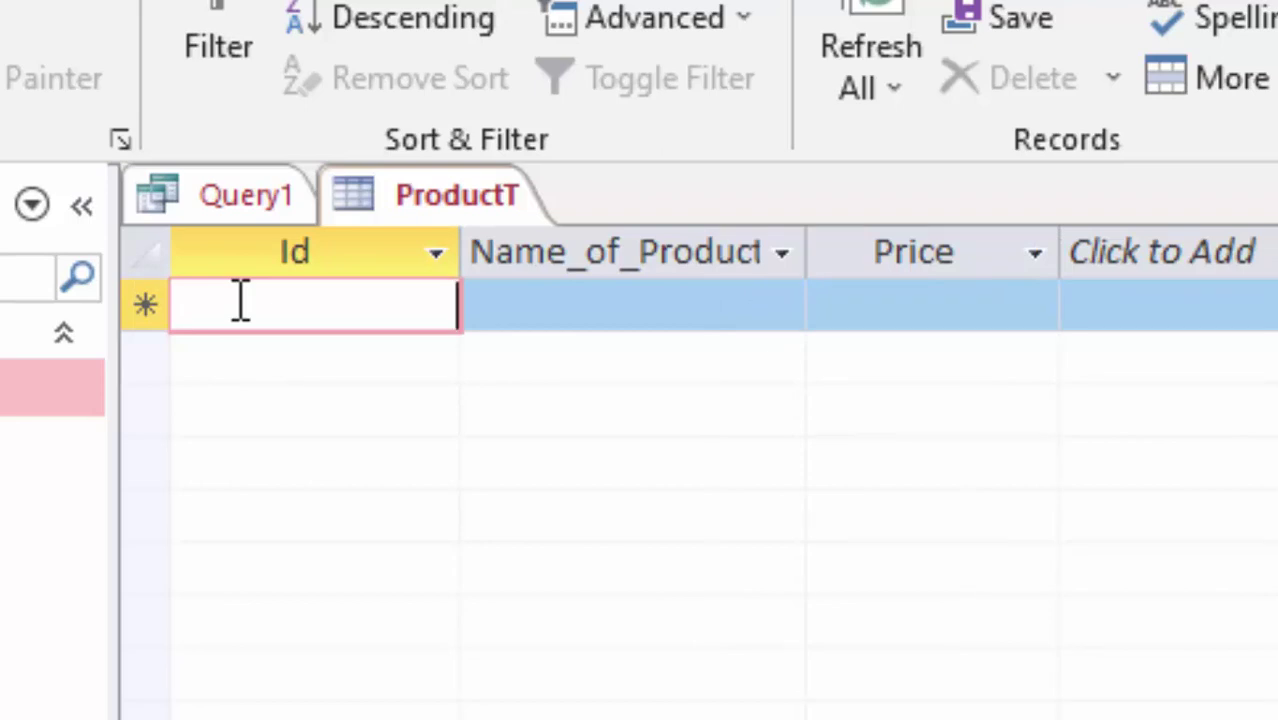
- Enter the first ProductT record: Id 678, Keyboard, price 600
text(23)
click(662, 314)
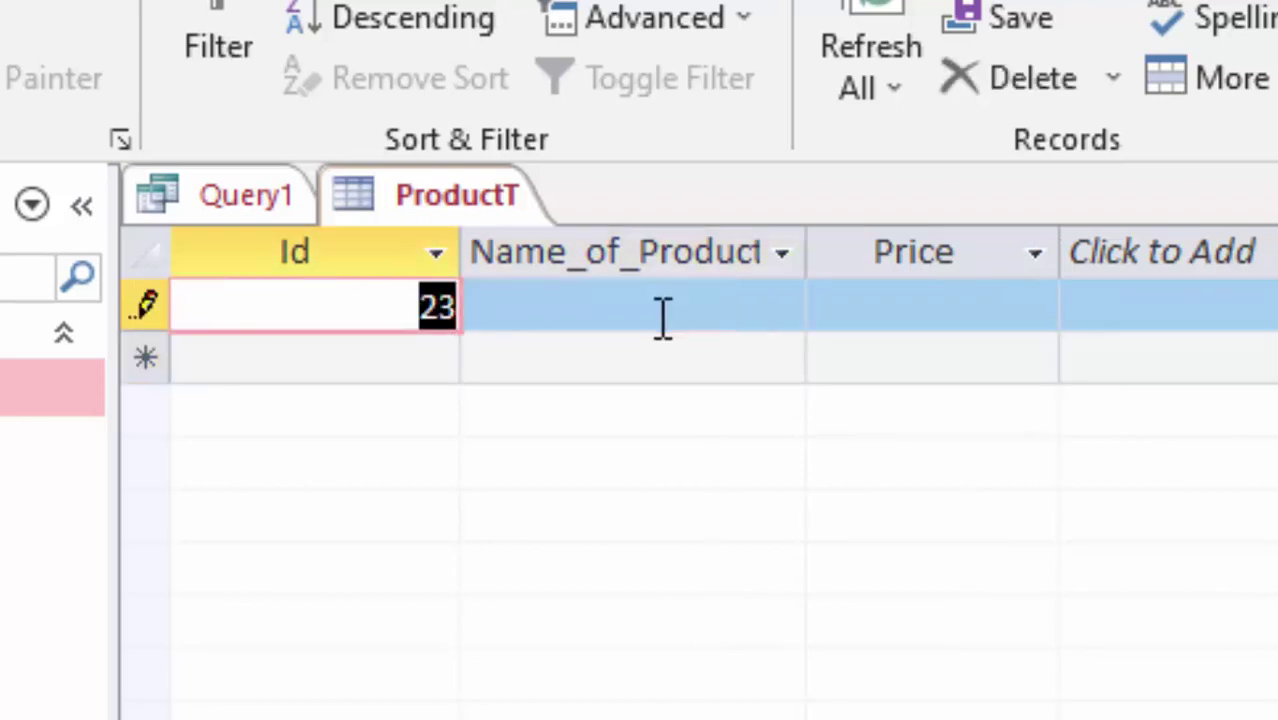
key(BackSpace)
text(678)
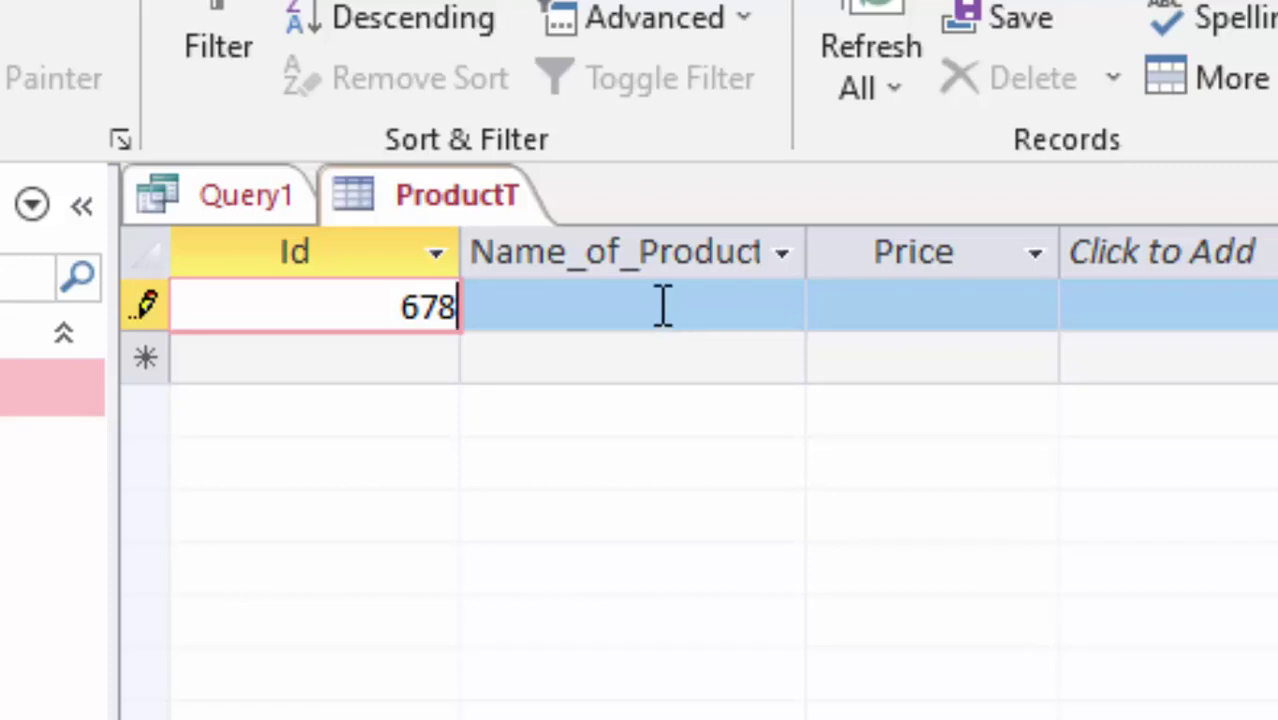
click(659, 300)
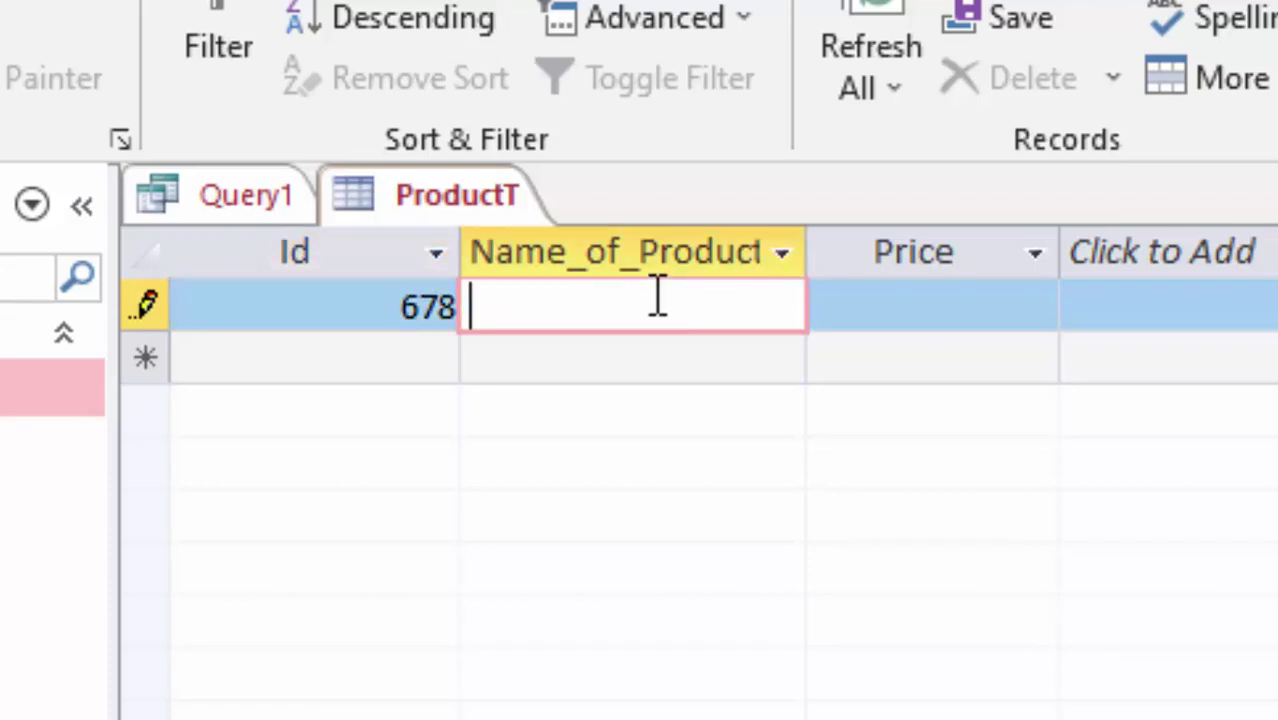
text(Keybo)
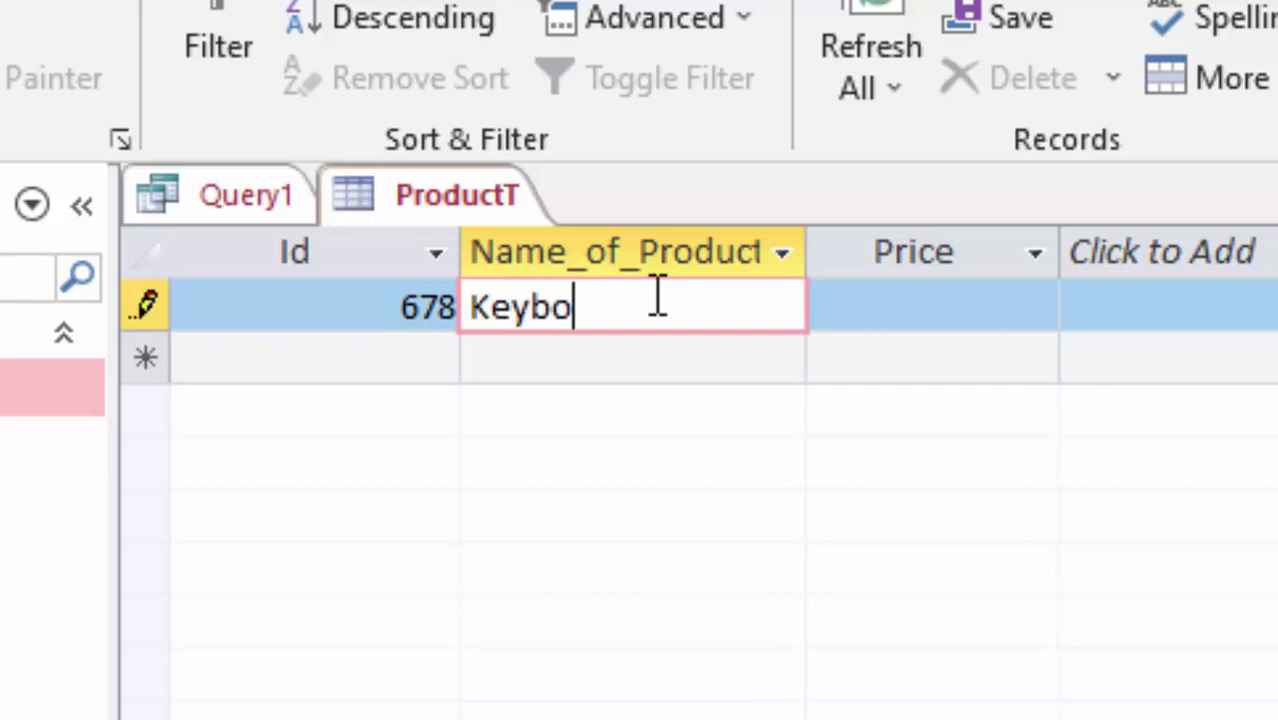
text(ard)
key(Tab)
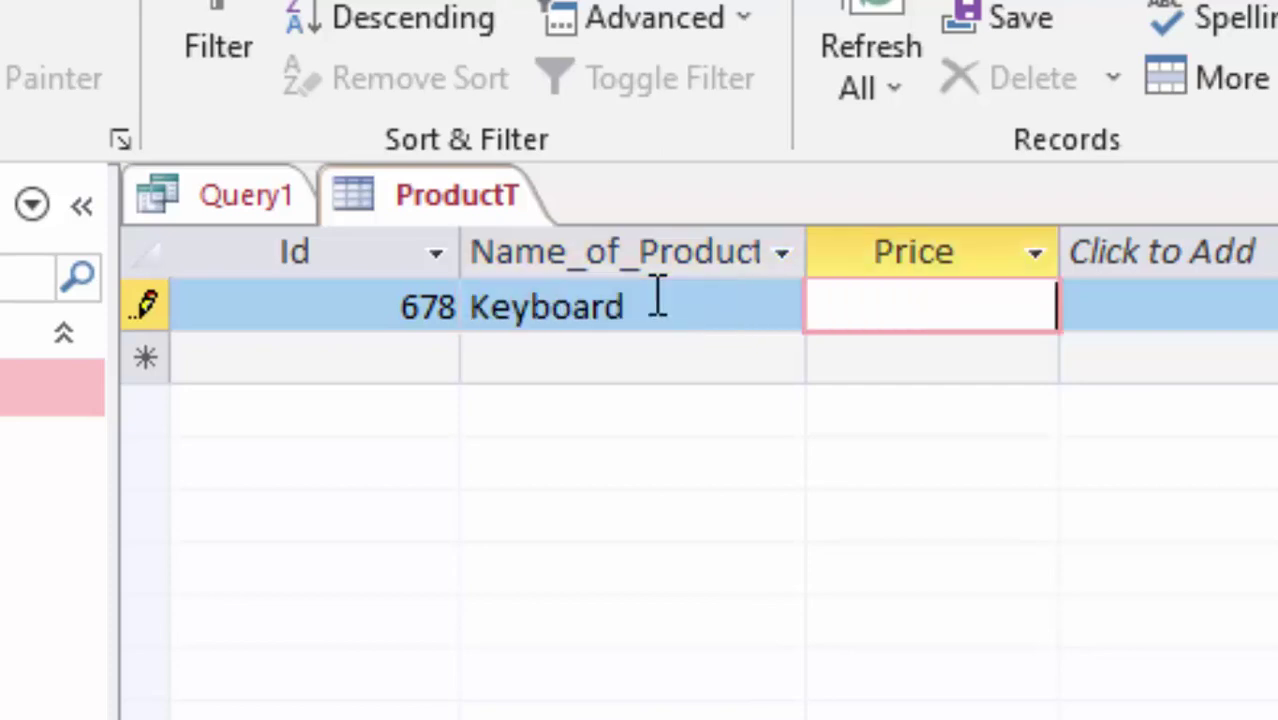
text(600)
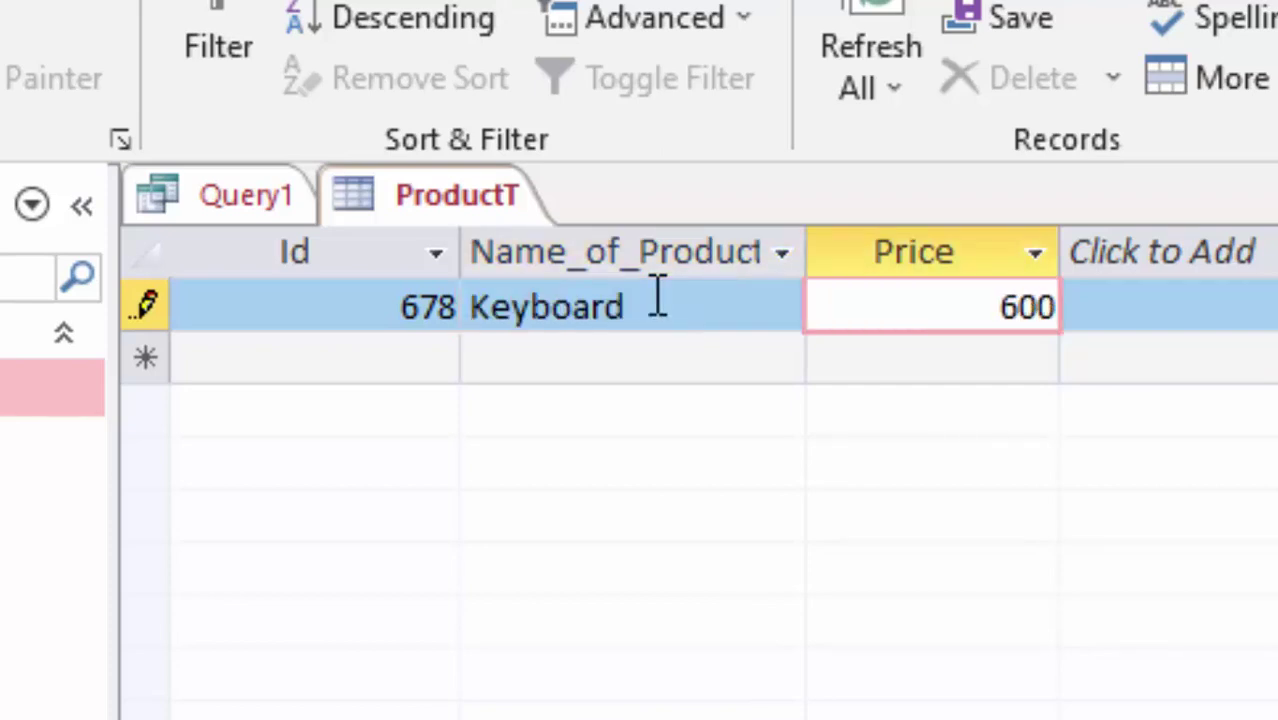
key(Tab)
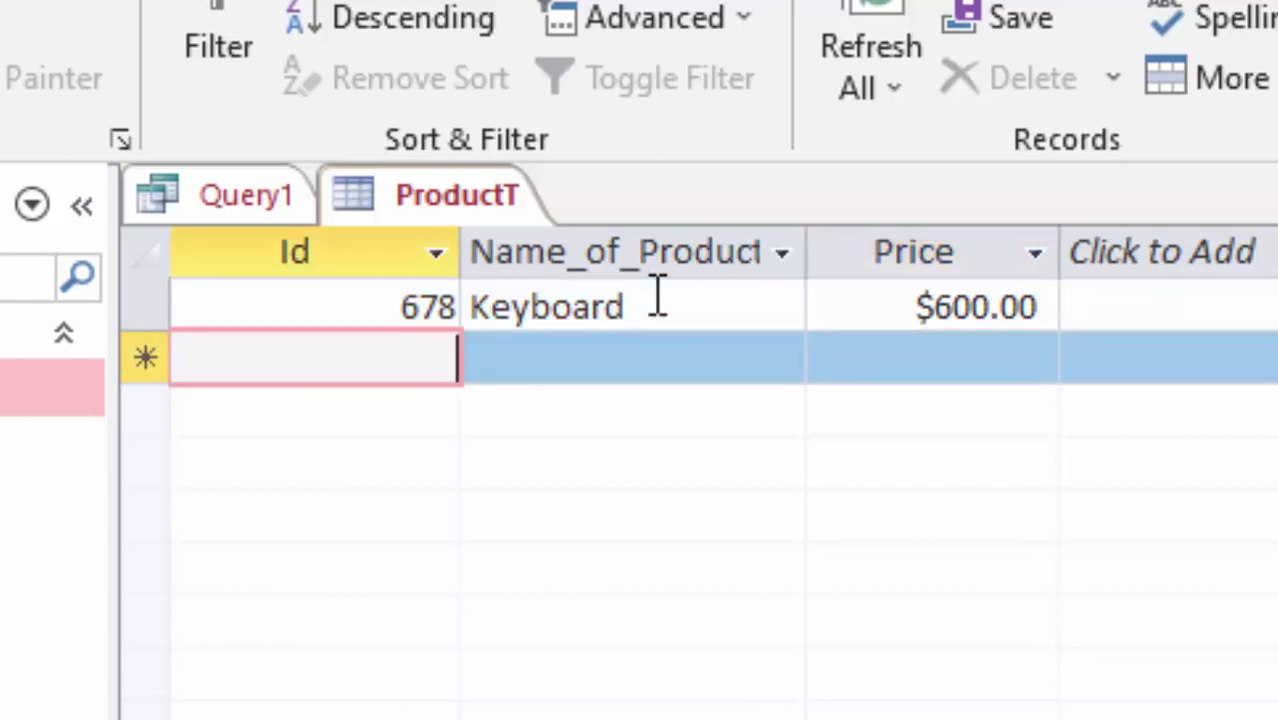
- Enter a second record with the duplicate Id 678, Mouse, price 500, and try saving it
text(6)
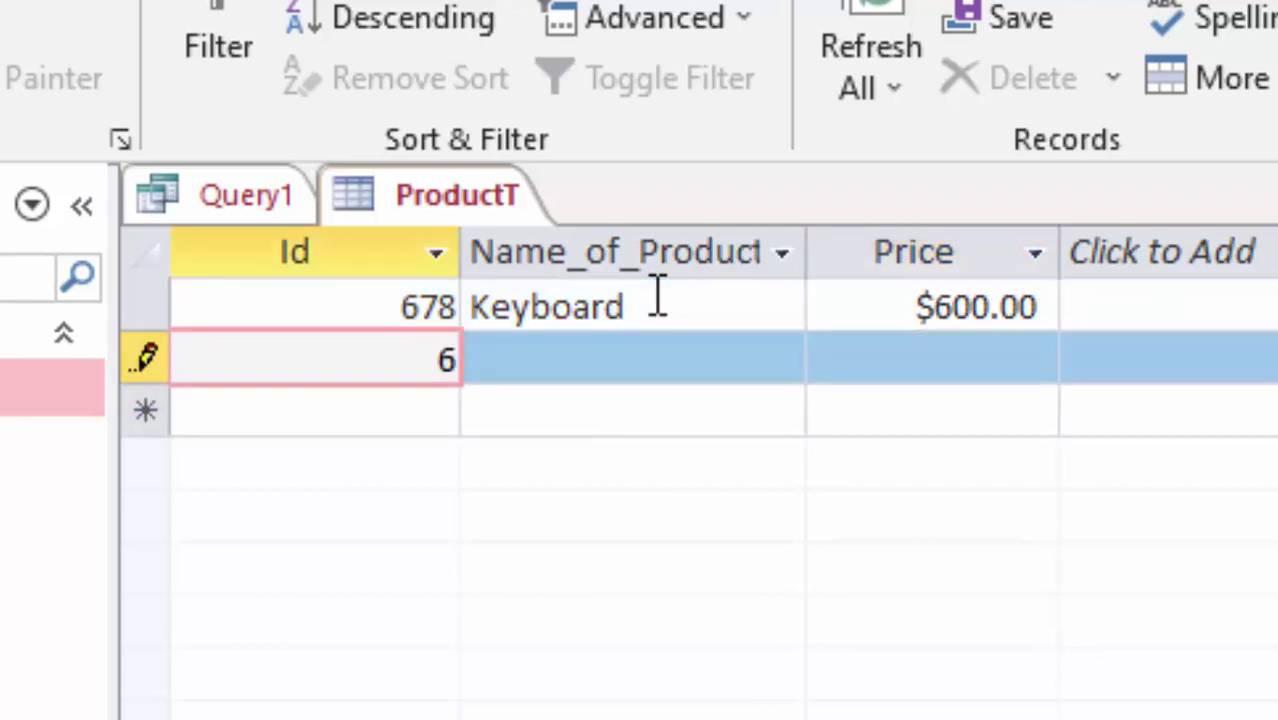
text(78)
key(Tab)
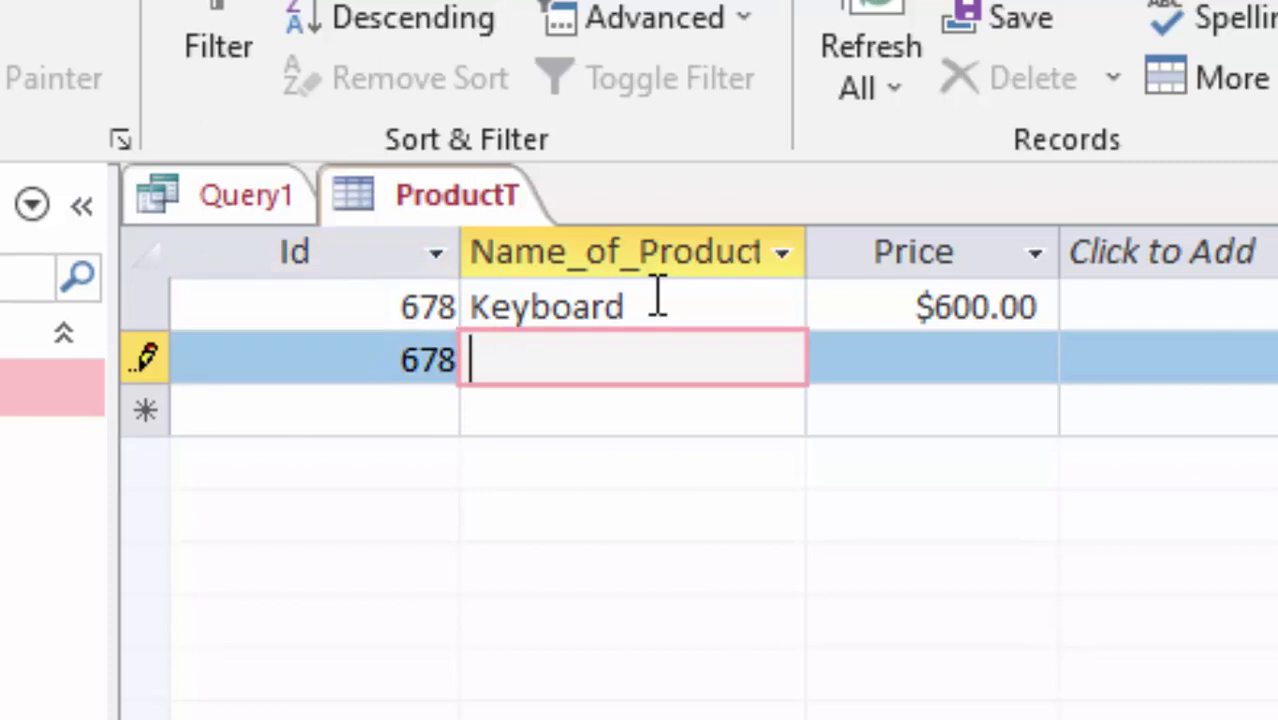
text(Mo)
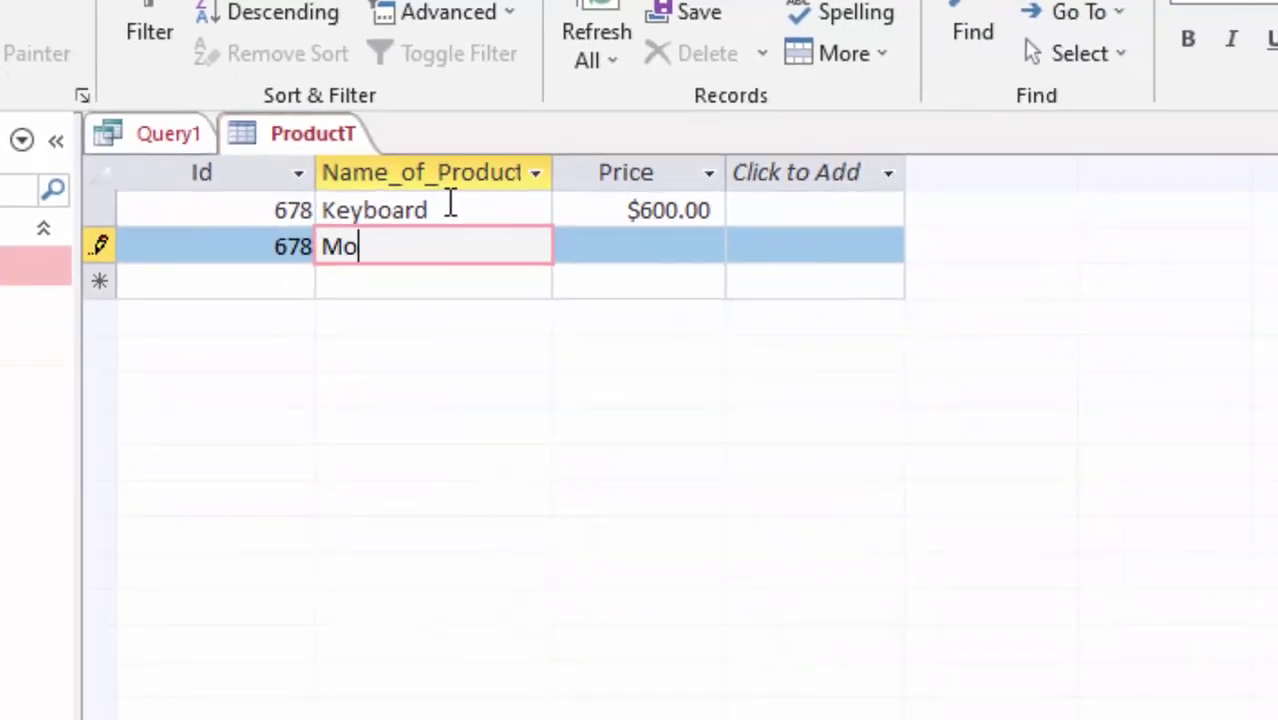
text(use)
key(Tab)
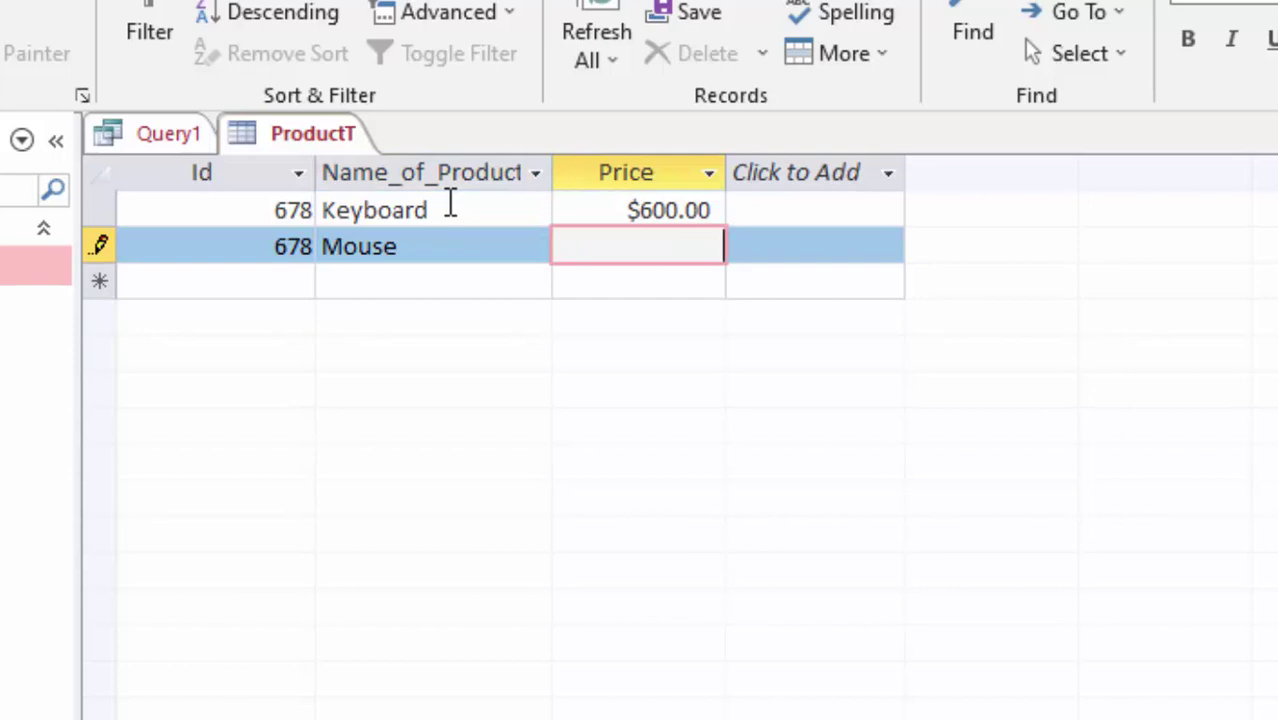
text(5)
text(00)
key(Return)
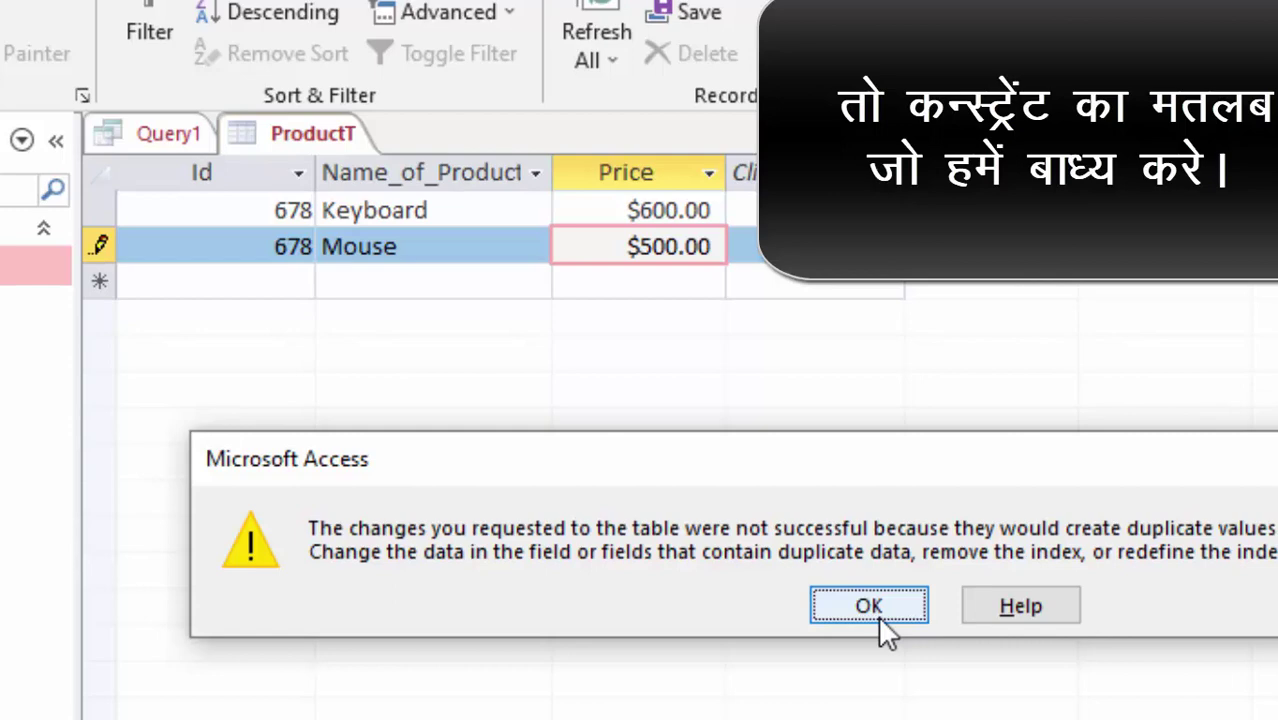
- Dismiss the duplicate-values error message with OK
click(870, 607)
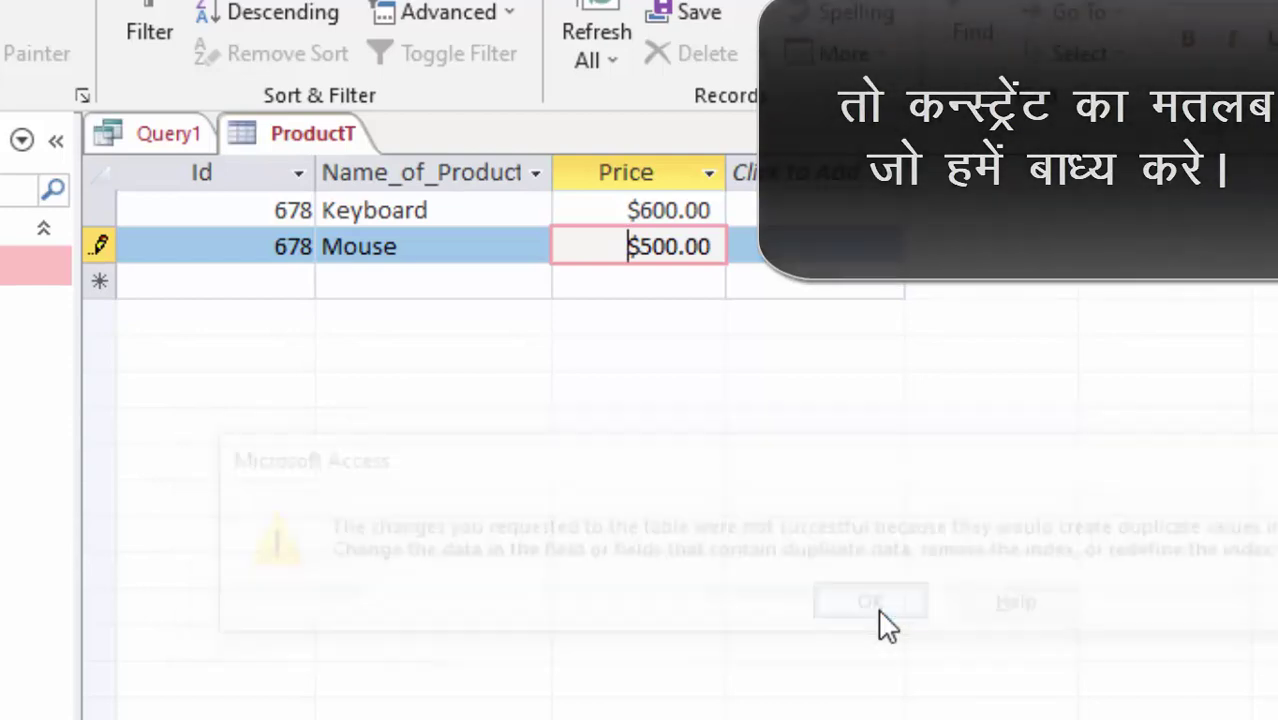